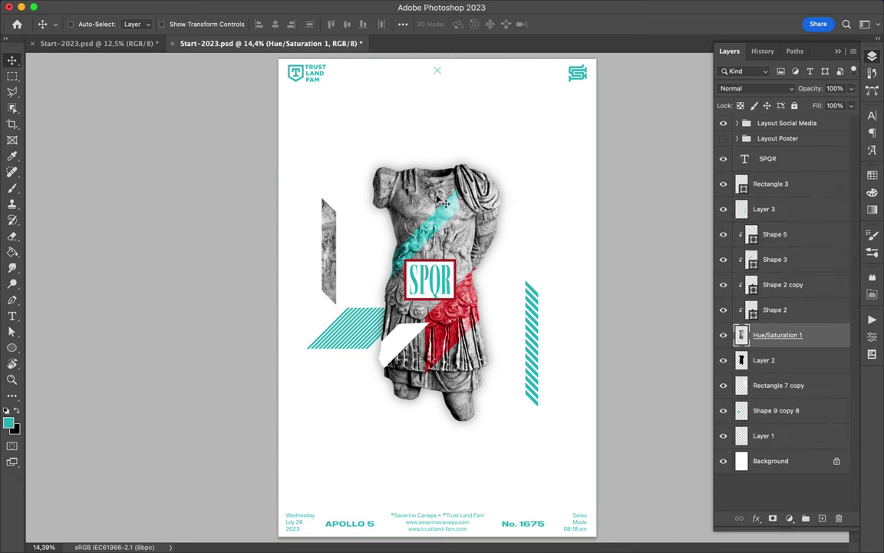
Merge Layer 2 into Hue/Saturation 1 and cut the statue's left half onto a new layer.
key(m)
drag(352, 132, 437, 443)
shift+click(798, 360)
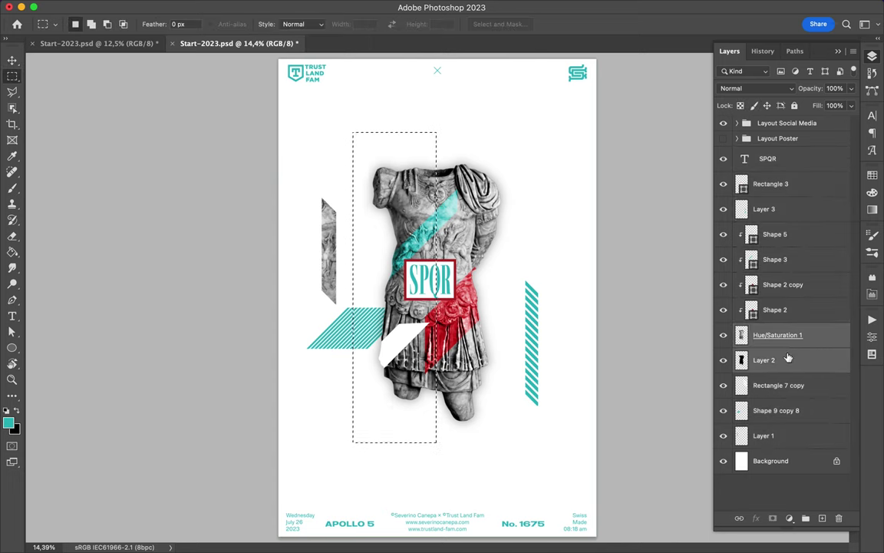
key(ctrl+e)
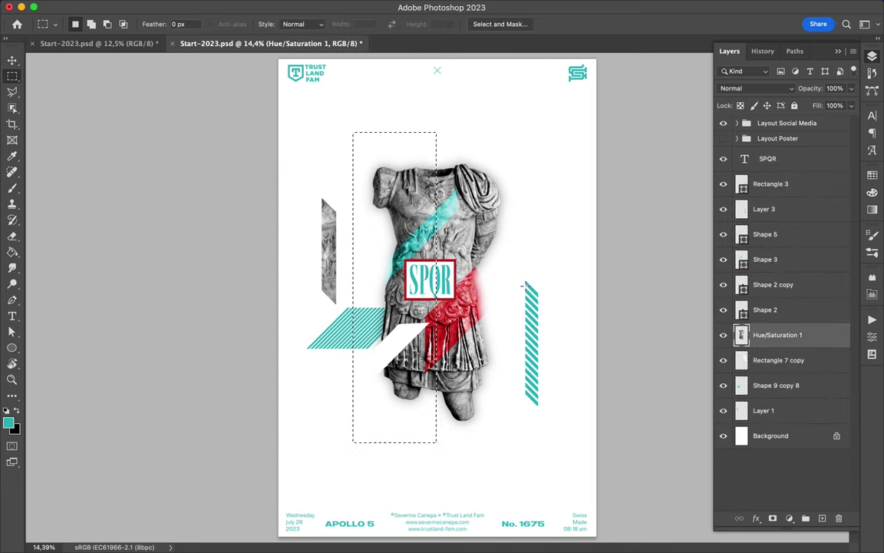
key(ctrl+shift+j)
Offset the statue halves vertically, left half up and right half down.
key(v)
drag(428, 239, 427, 196)
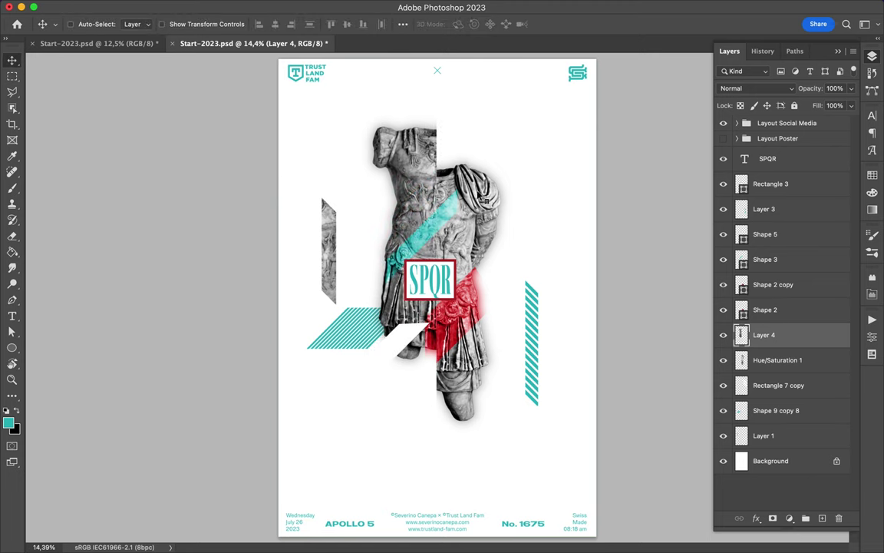
drag(484, 192, 484, 234)
Move the white Shape 5 parallelogram over the statue's upper left and begin transforming it.
ctrl+click(374, 243)
drag(374, 243, 384, 201)
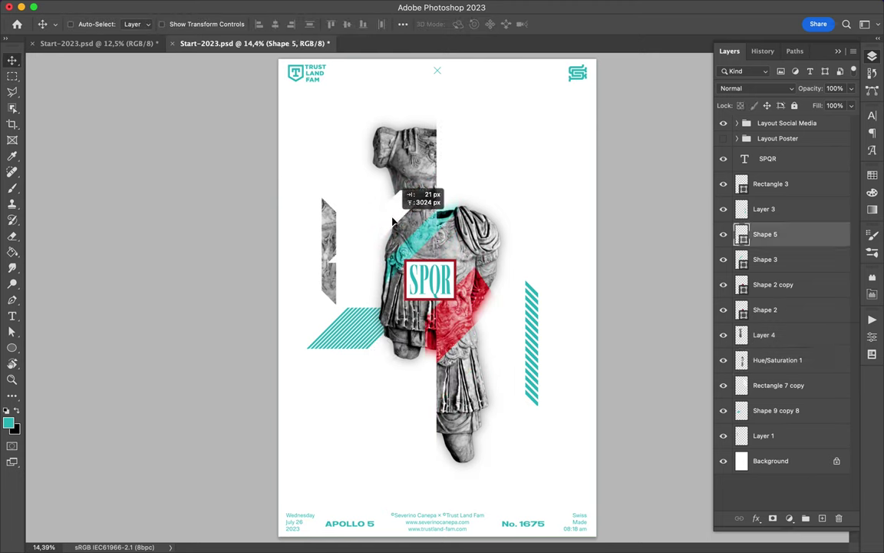
key(ctrl+t)
Commit the white shape's transform and try pulling its bottom anchor up, then undo it.
key(Return)
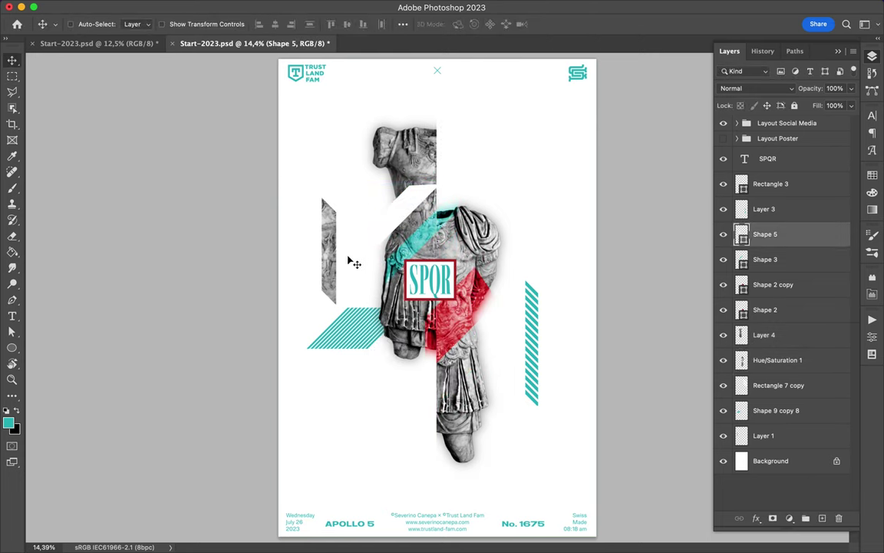
key(a)
double_click(365, 261)
key(v)
key(a)
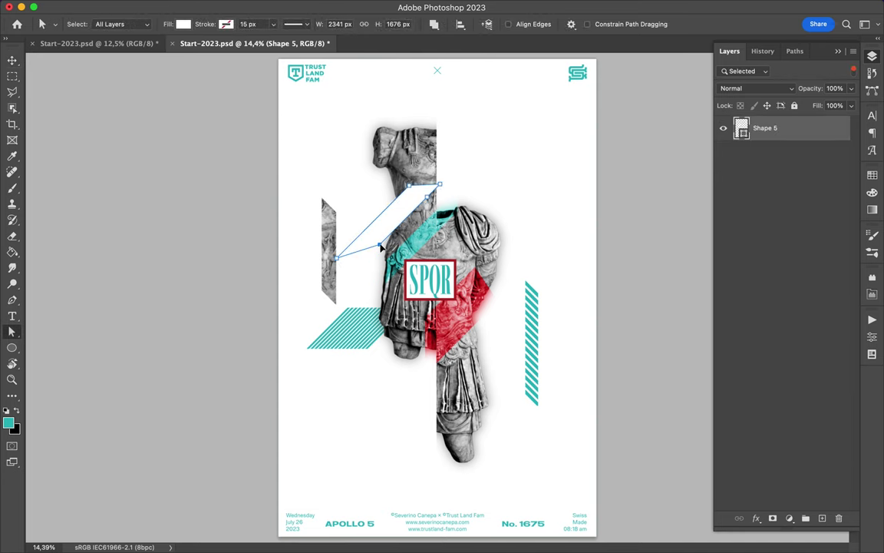
drag(367, 259, 367, 227)
key(ctrl+z)
key(v)
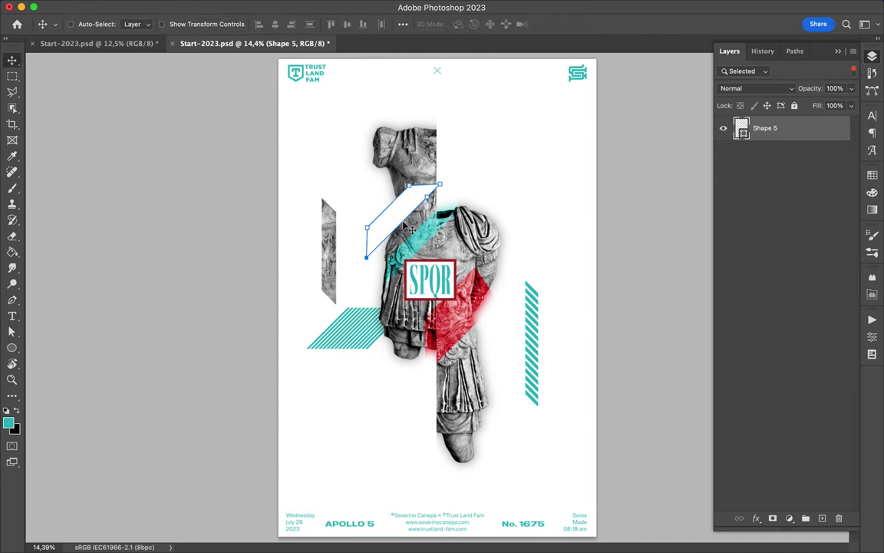
key(ctrl+z)
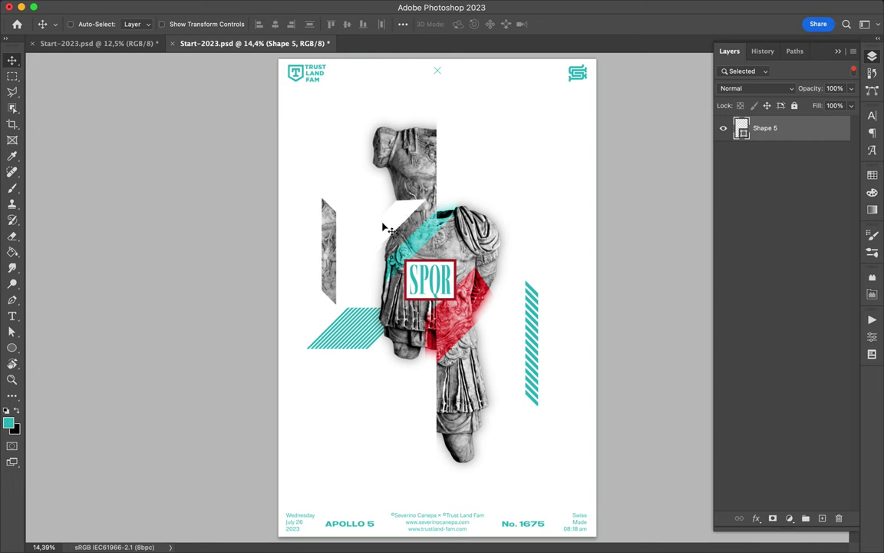
Slide the red Shape 2 copy overlay down the statue.
click(854, 70)
click(773, 309)
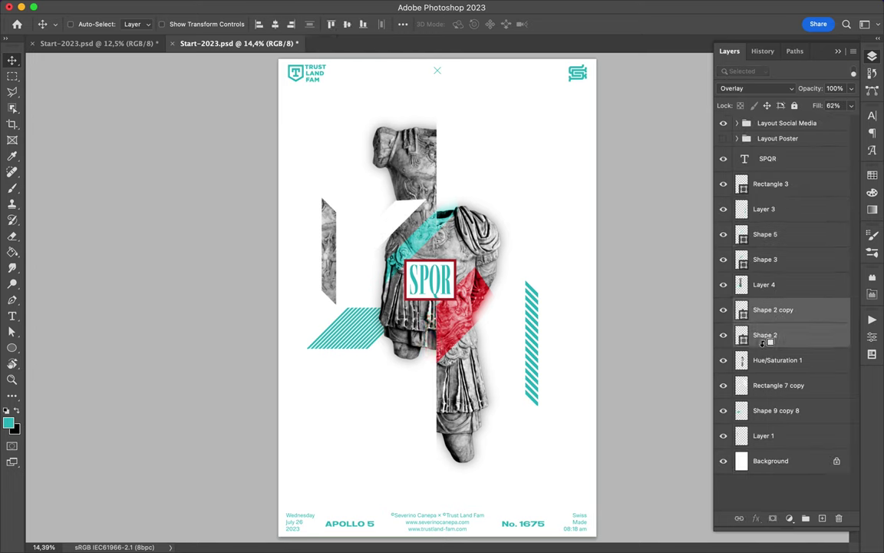
drag(469, 308, 468, 380)
Shift the teal Shape 3 down-left and move the teal stripes to the upper right.
click(765, 259)
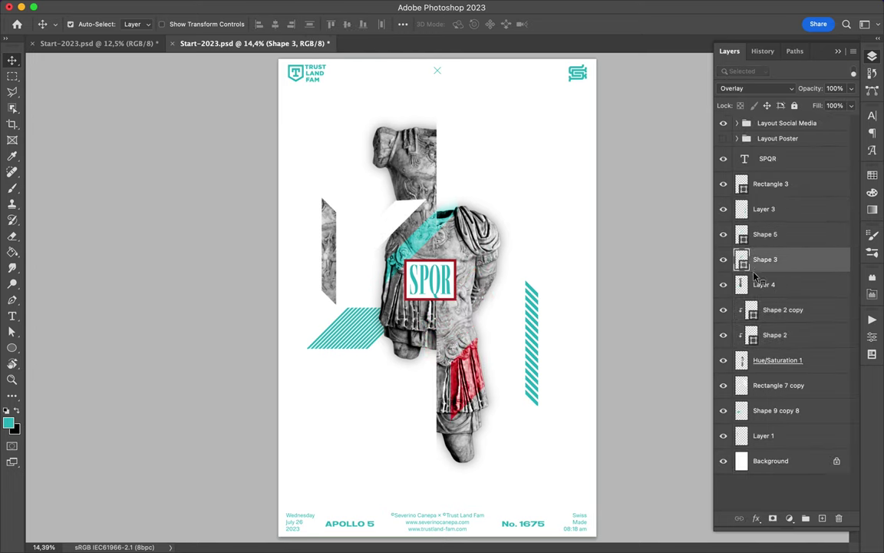
drag(397, 254, 388, 266)
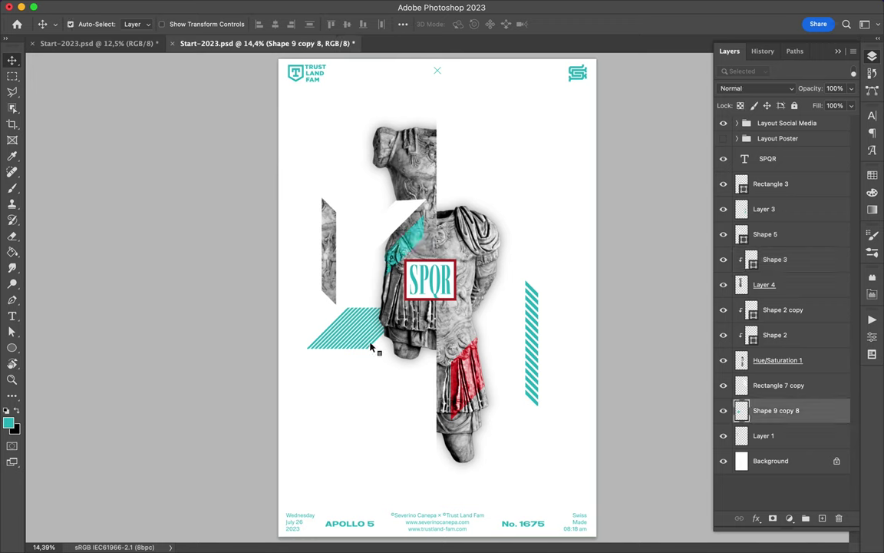
drag(358, 339, 559, 260)
Pen-draw a four-corner teal shape behind the statue's left half.
key(p)
click(353, 76)
click(440, 163)
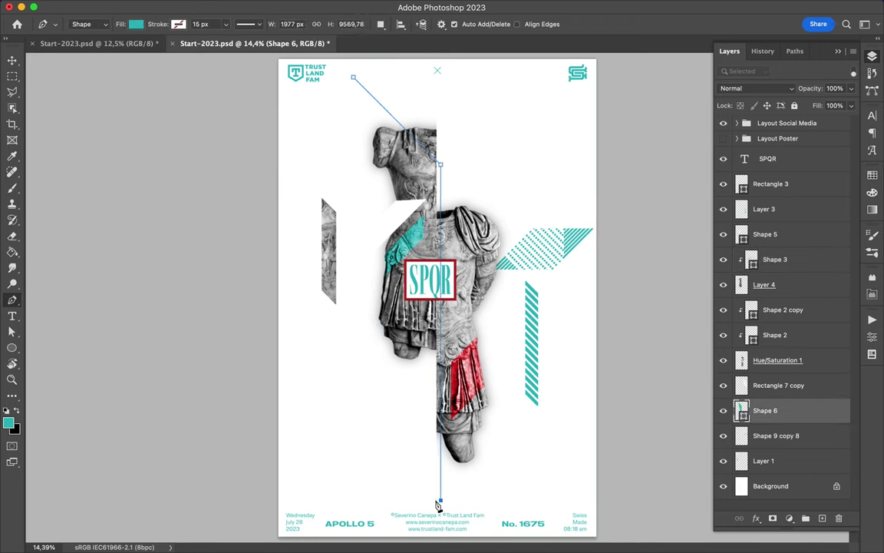
click(441, 499)
click(309, 369)
click(353, 77)
right_click(768, 410)
click(352, 137)
Stretch the teal shape's left edge upward, nudge it left, and fit the poster in view.
key(a)
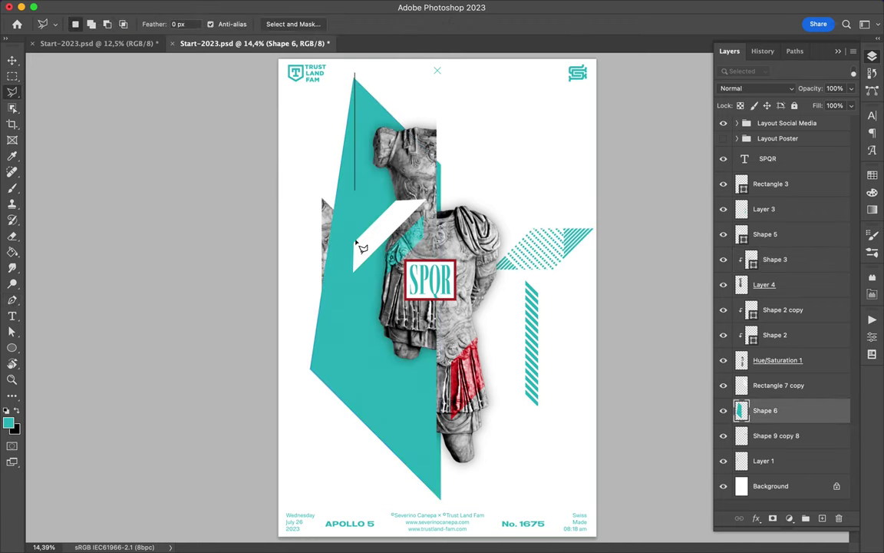
drag(358, 246, 345, 71)
key(v)
drag(382, 201, 378, 201)
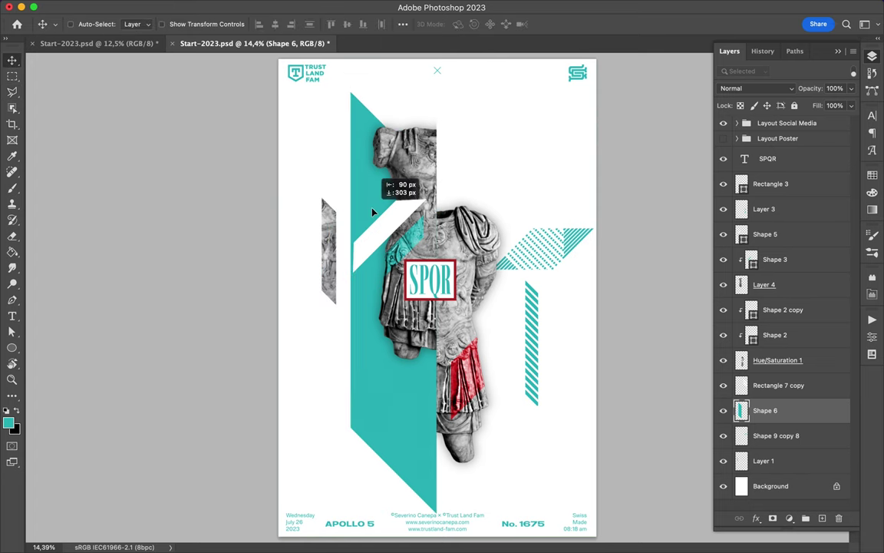
scroll(430, 261, up, 5)
scroll(432, 270, down, 3)
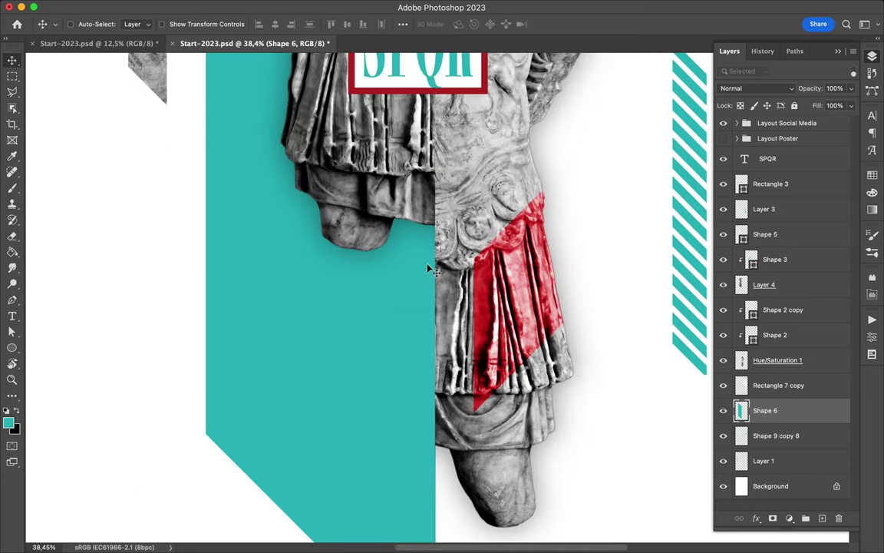
key(ctrl+0)
Pen-draw a four-corner Shape 7 behind the right half and fill it red.
key(p)
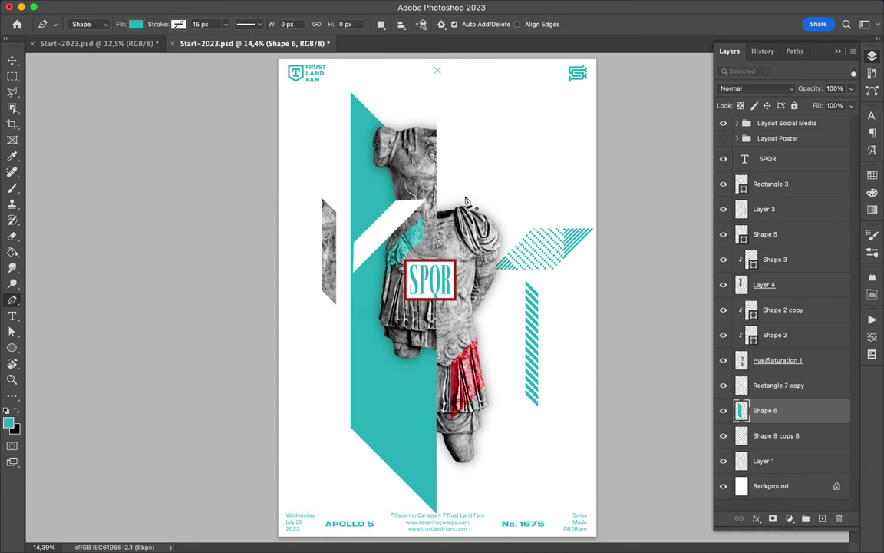
click(434, 188)
click(522, 100)
click(523, 381)
click(431, 474)
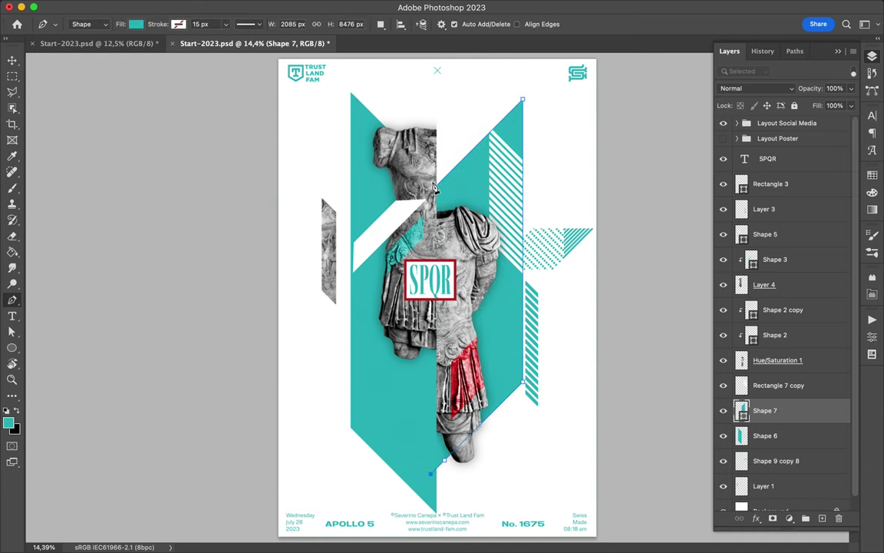
click(434, 188)
key(a)
click(737, 206)
Place Shape 7 below Shape 6 and drop the white parallelogram near the bottom.
mouse_move(745, 410)
mouse_down()
mouse_move(778, 418)
mouse_move(799, 489)
mouse_up()
click(768, 394)
shift+click(805, 421)
drag(405, 217, 384, 418)
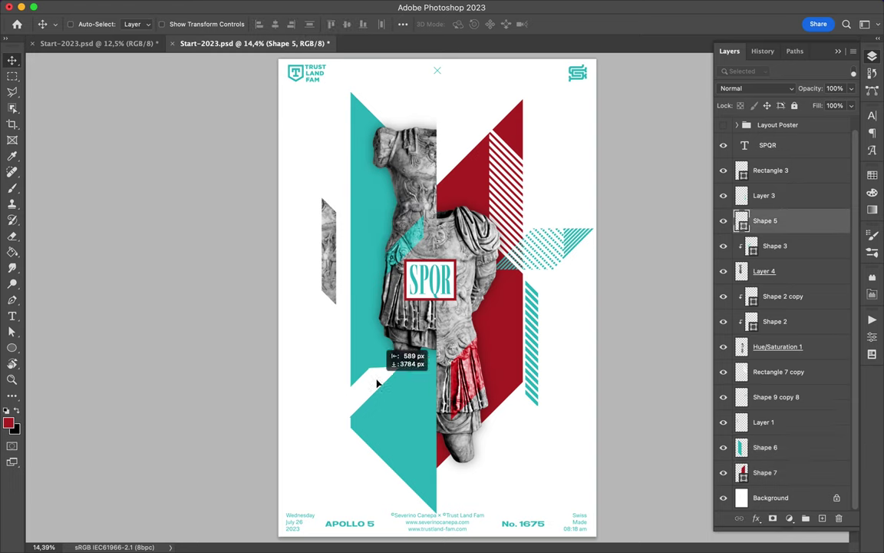
Lower the red shape's upper corners and move the striped shape toward the upper left.
key(a)
click(522, 112)
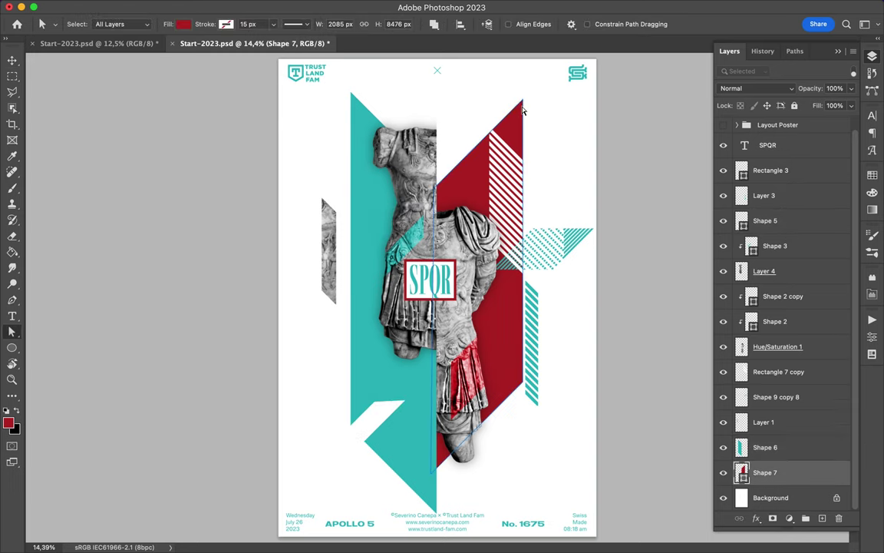
drag(435, 196, 435, 256)
key(v)
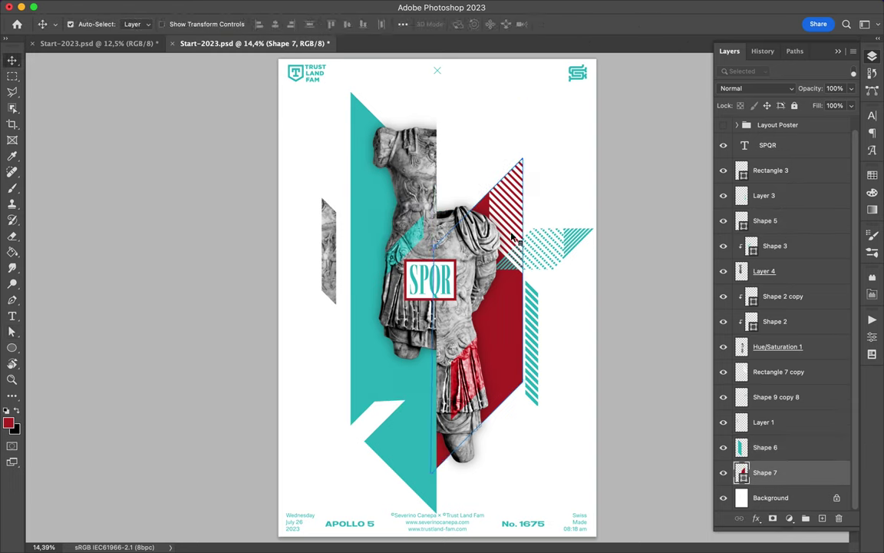
drag(514, 238, 415, 219)
Place the striped shape at the upper left and rotate it into a vertical strip.
drag(563, 251, 374, 198)
key(ctrl+t)
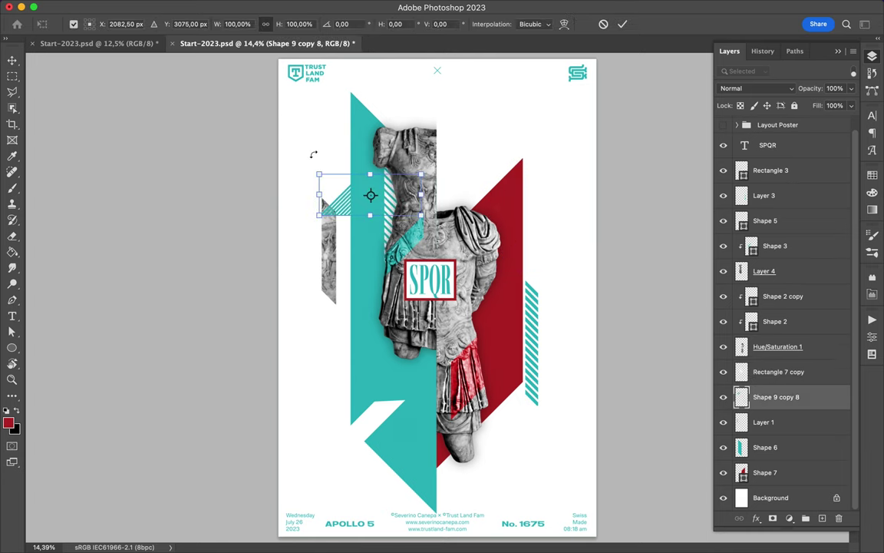
drag(313, 155, 395, 127)
key(Return)
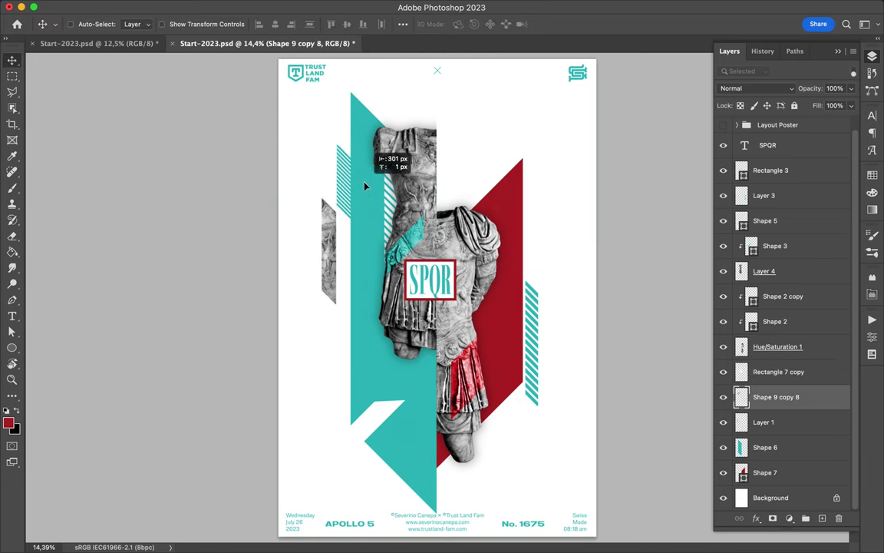
Bring the Layer 1 statue slice up the stack and move it to the right.
click(329, 221)
key(ctrl+])
key(ctrl+])
mouse_move(329, 220)
mouse_down()
mouse_move(499, 242)
mouse_move(509, 341)
mouse_up()
Lasso a statue piece, copy it to a new layer, and move it down.
key(l)
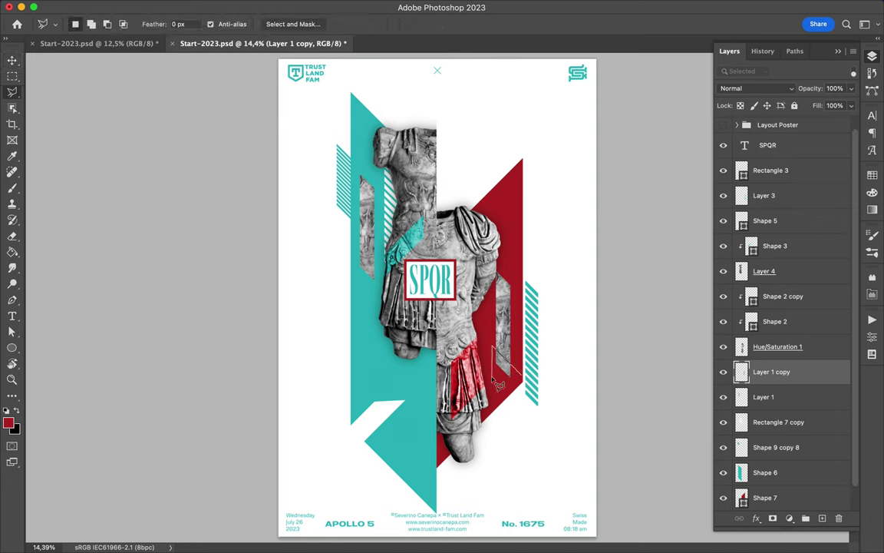
key(ctrl+j)
key(v)
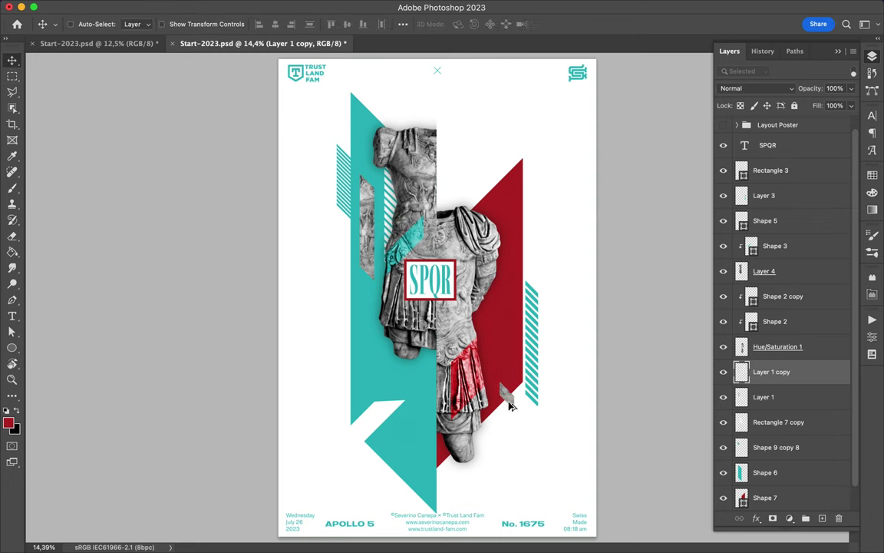
drag(511, 389, 510, 442)
Duplicate the left statue half above Shape 3, scale it to 45%, and place it lower left.
drag(414, 341, 377, 403)
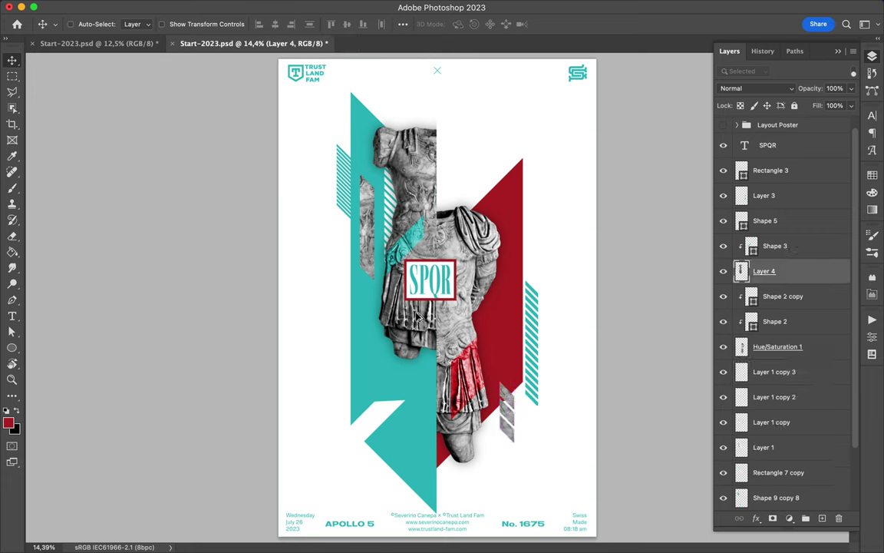
drag(772, 271, 772, 234)
key(ctrl+t)
drag(414, 441, 369, 311)
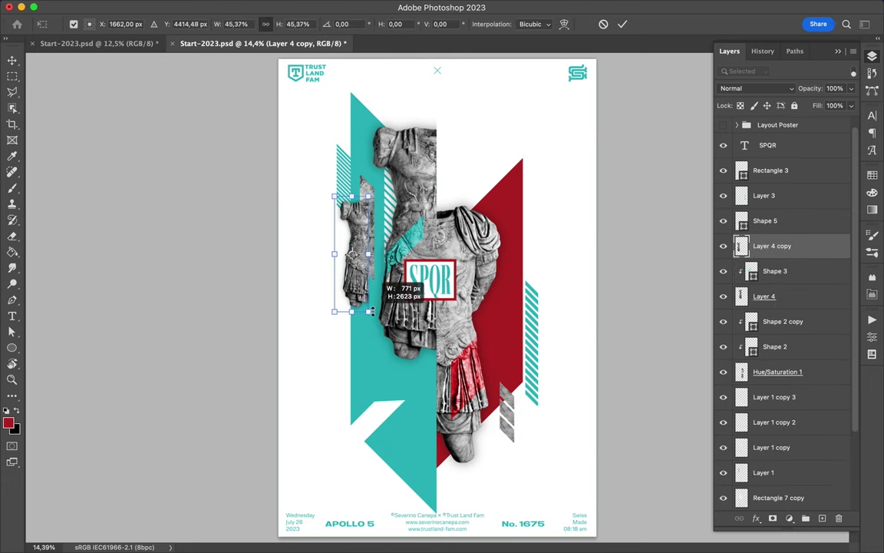
drag(351, 253, 345, 347)
key(Return)
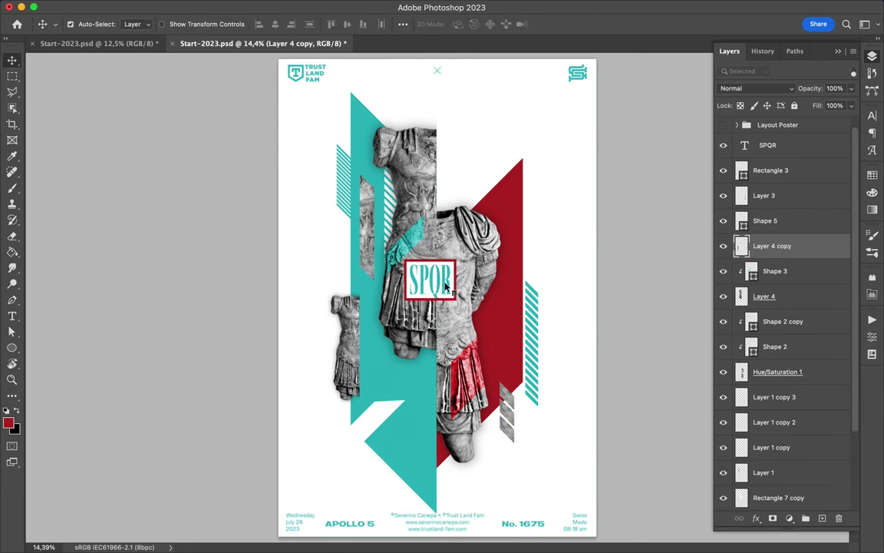
Duplicate the SPQR label with Rectangle 3 and place the copy above the original.
click(447, 286)
shift+click(454, 280)
drag(449, 169, 439, 166)
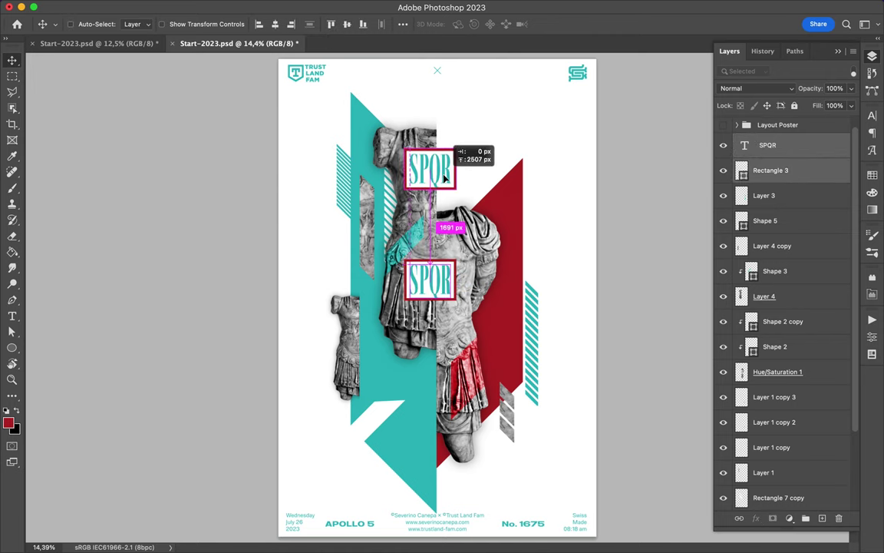
Merge the duplicate SPQR label, tuck it below Hue/Saturation 1, and nudge the bottom teal triangle.
drag(439, 167, 442, 168)
key(ctrl+e)
drag(776, 146, 780, 410)
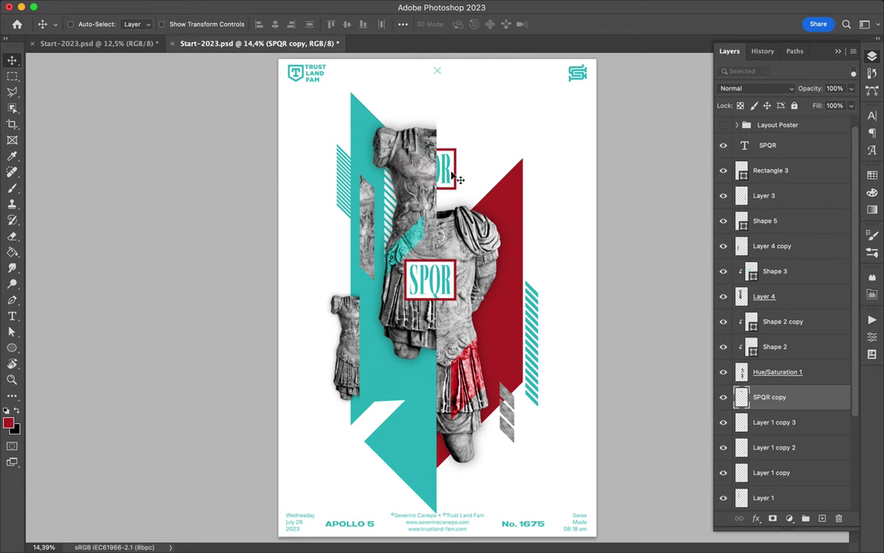
drag(452, 377, 445, 401)
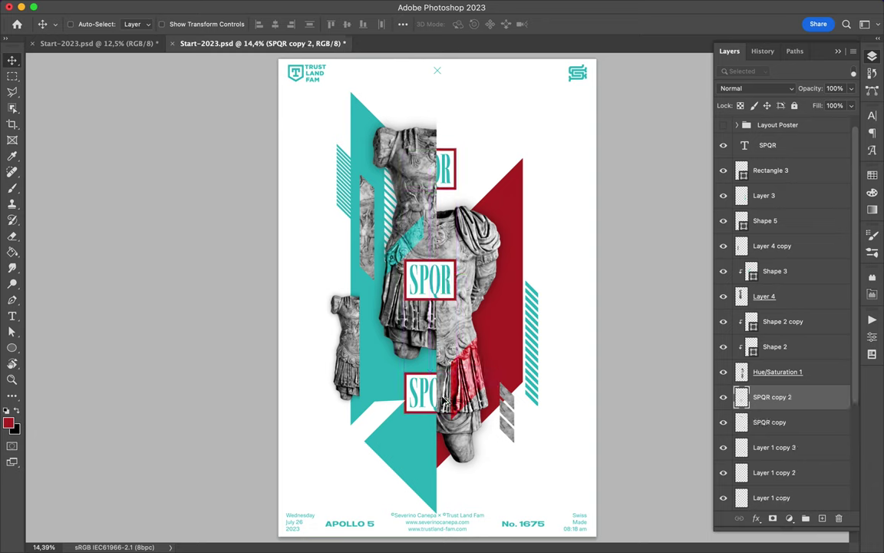
click(370, 426)
drag(367, 425, 365, 416)
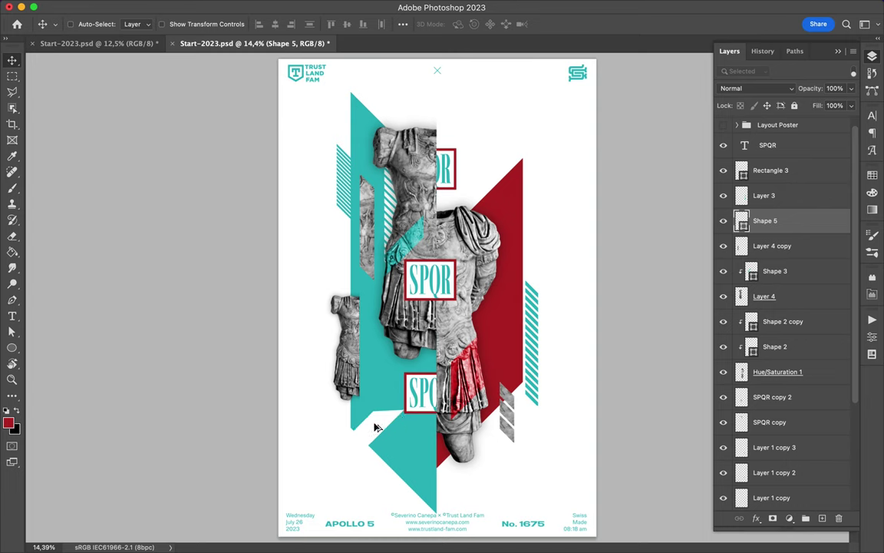
Move the bottom teal triangle further down-left to widen the white gap.
drag(375, 437, 399, 432)
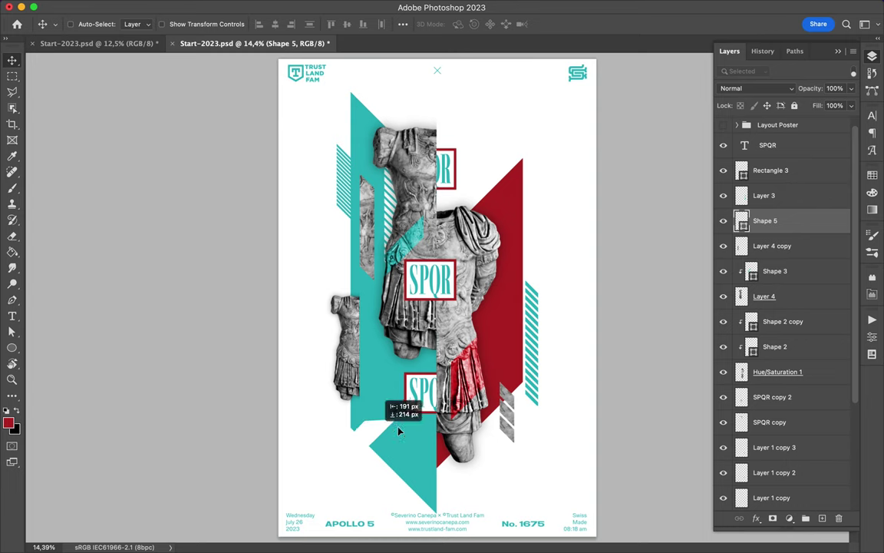
right_click(730, 209)
click(409, 405)
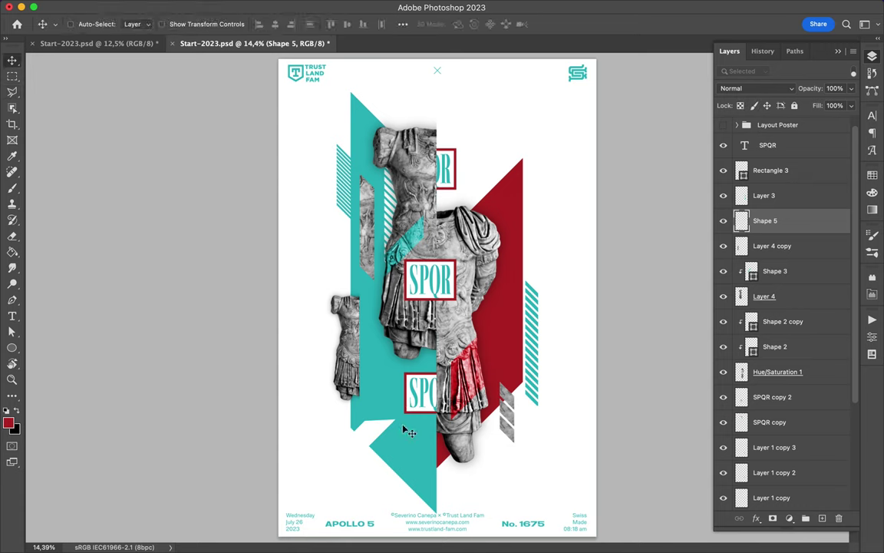
key(l)
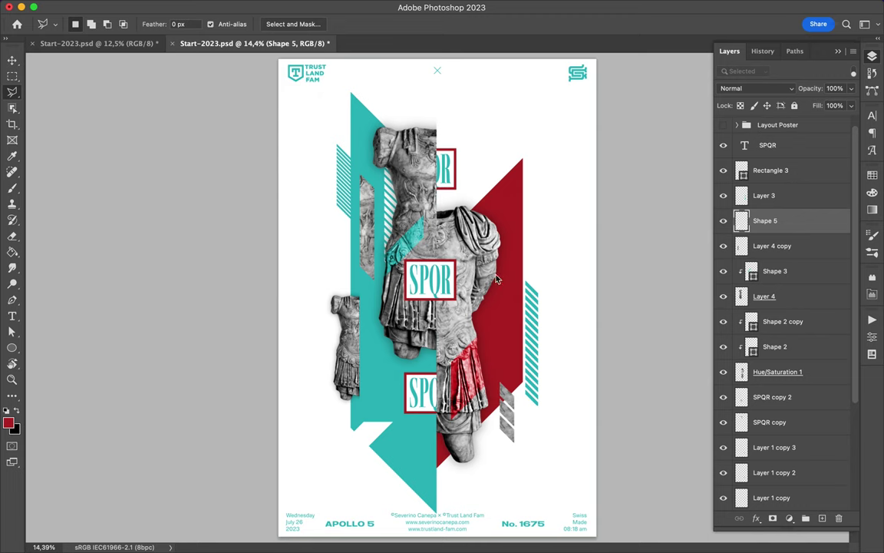
Pen-draw a white-filled Shape 8 and move it below Hue/Saturation 1.
click(12, 300)
click(136, 24)
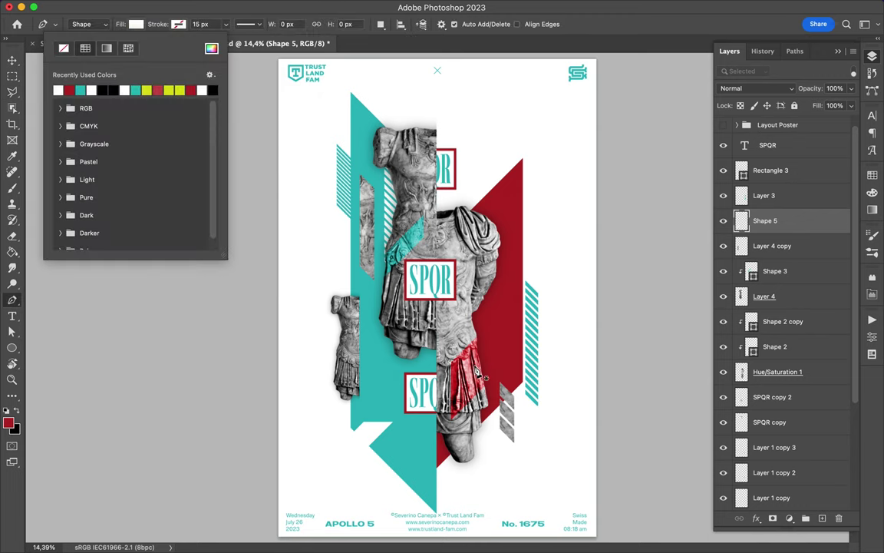
click(492, 382)
click(464, 292)
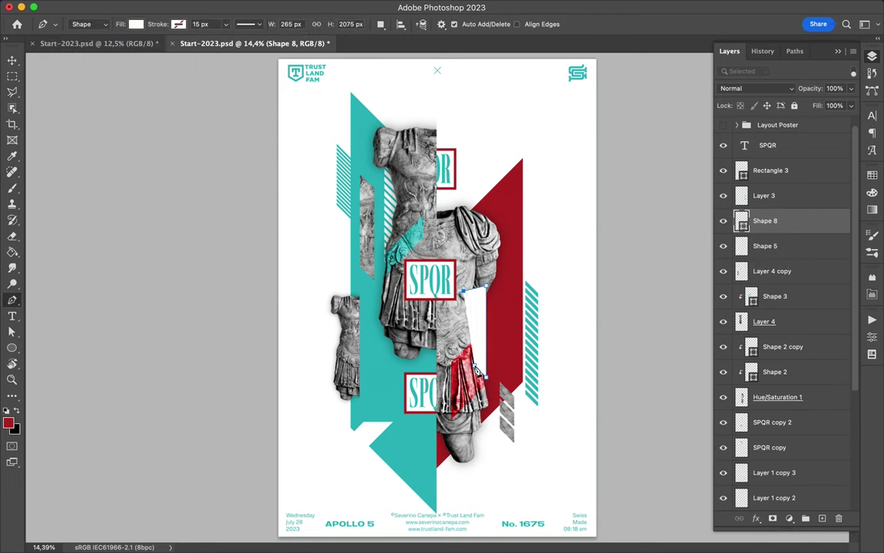
drag(760, 409, 761, 407)
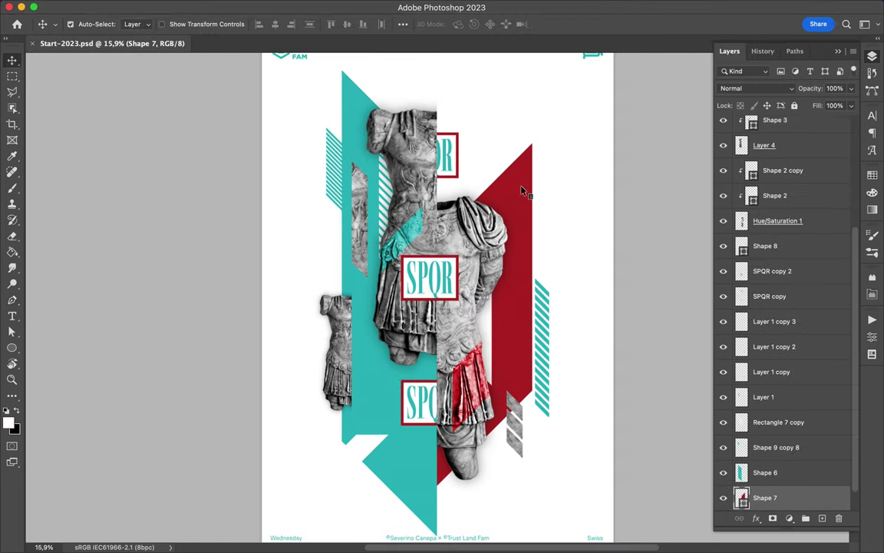
Duplicate the diagonal stripe and place a Layer 4 statue strip copy onto the red panel.
key(v)
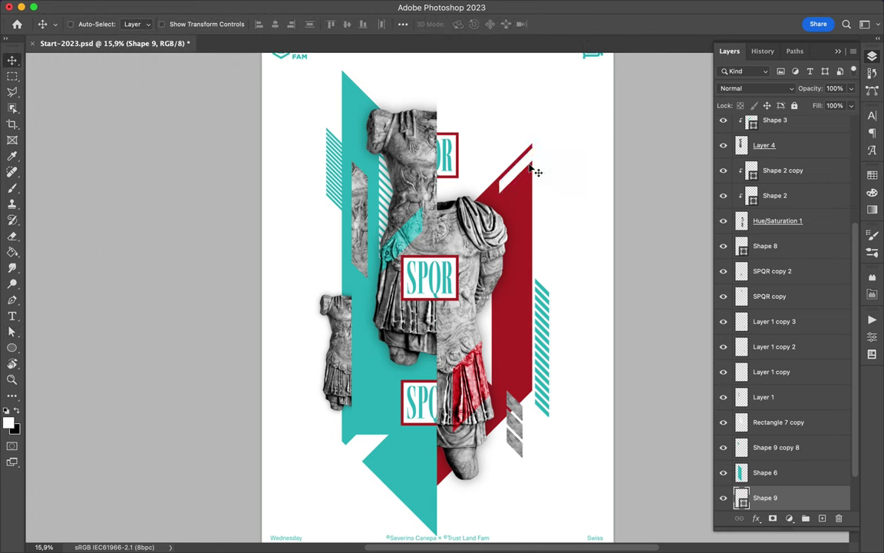
mouse_move(537, 170)
mouse_down()
mouse_move(526, 184)
mouse_move(525, 177)
mouse_up()
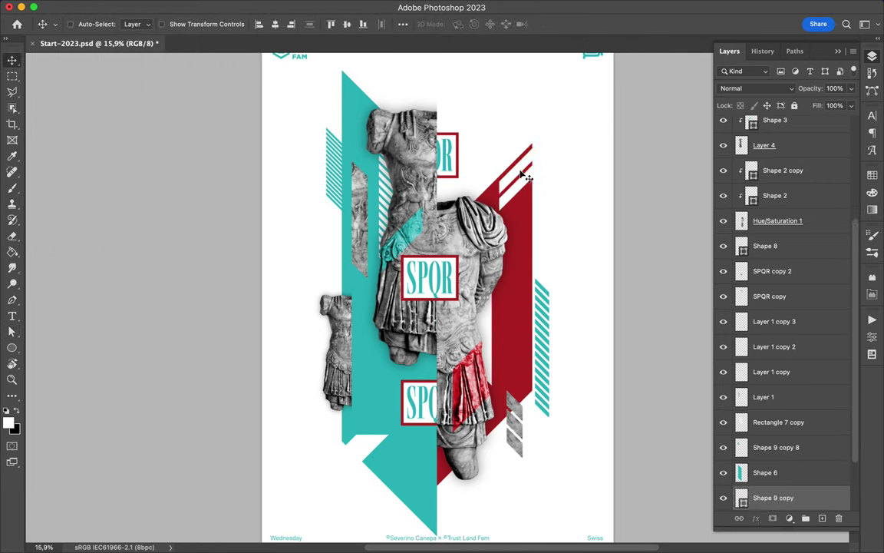
drag(550, 236, 543, 306)
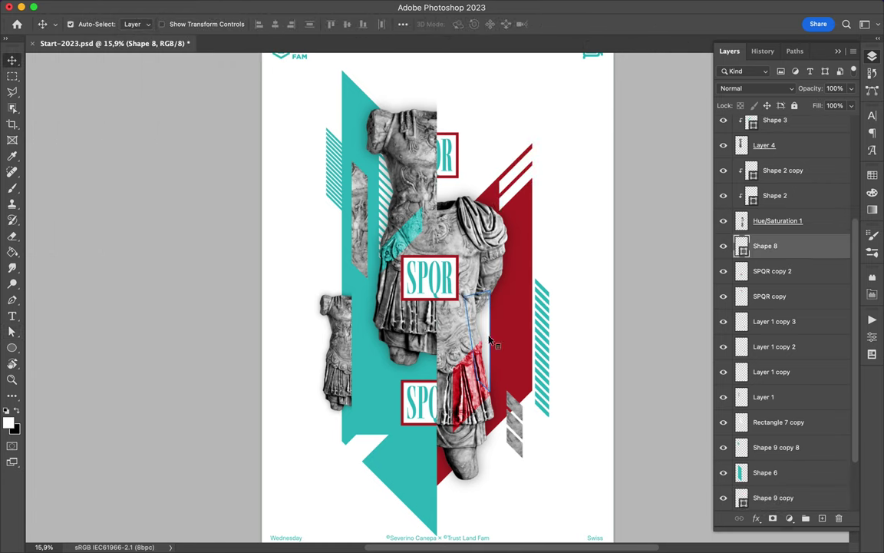
drag(815, 138, 787, 483)
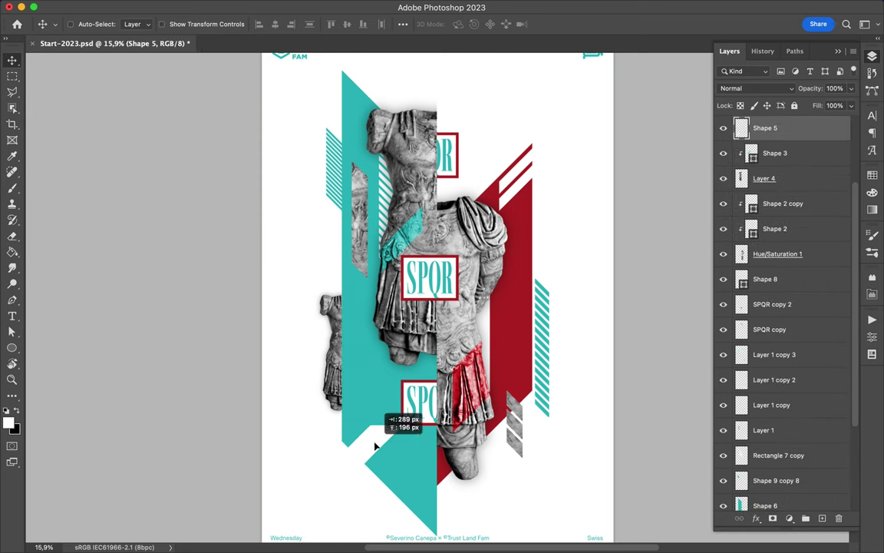
drag(349, 388, 398, 458)
drag(368, 238, 525, 349)
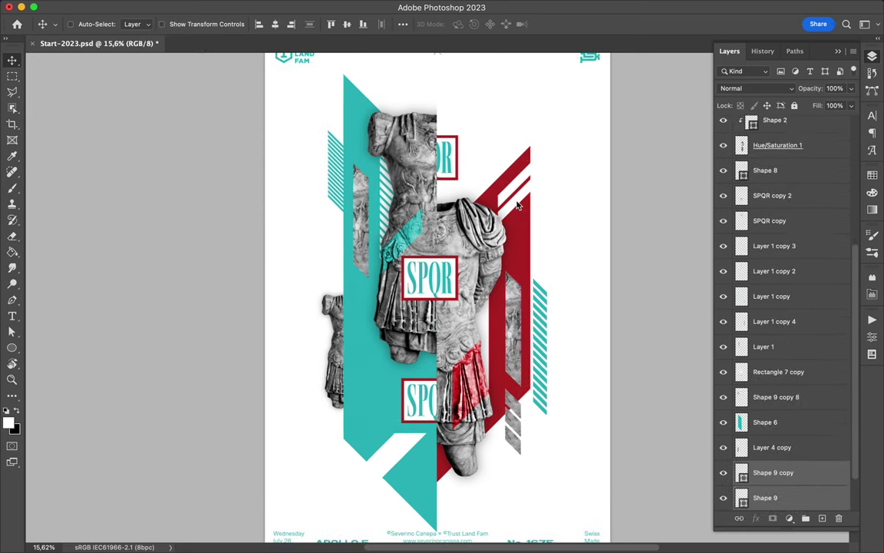
Shift the white stripe by a measured offset and select Layer 4.
drag(464, 180, 520, 191)
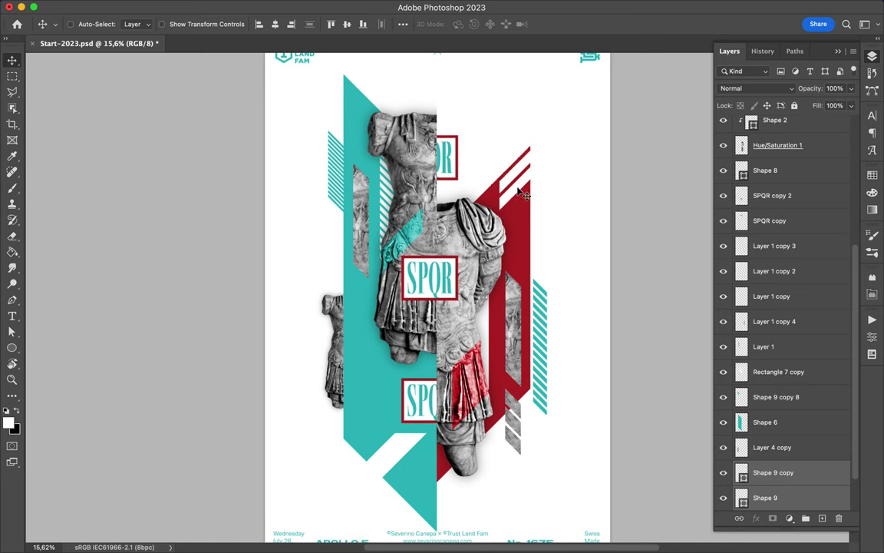
super+click(432, 287)
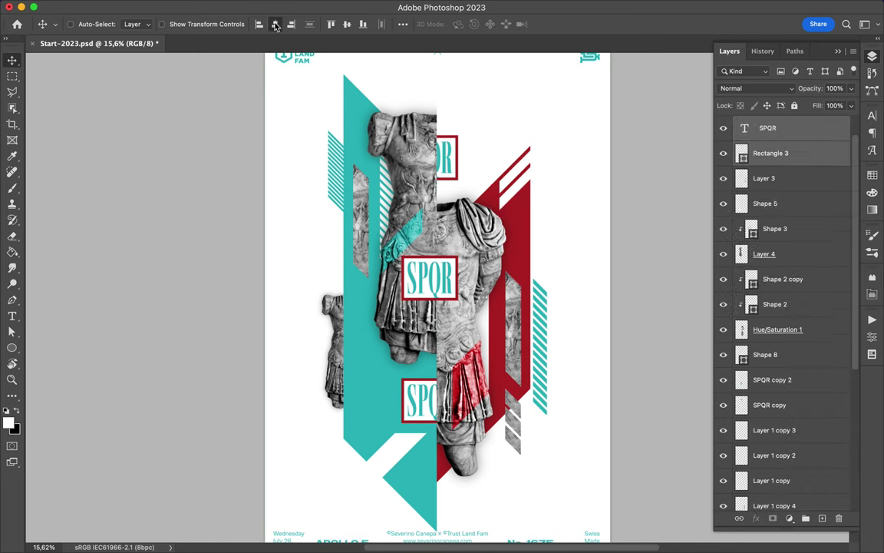
click(436, 327)
Draw a small white bar and move it above the SPQR box.
key(p)
click(443, 310)
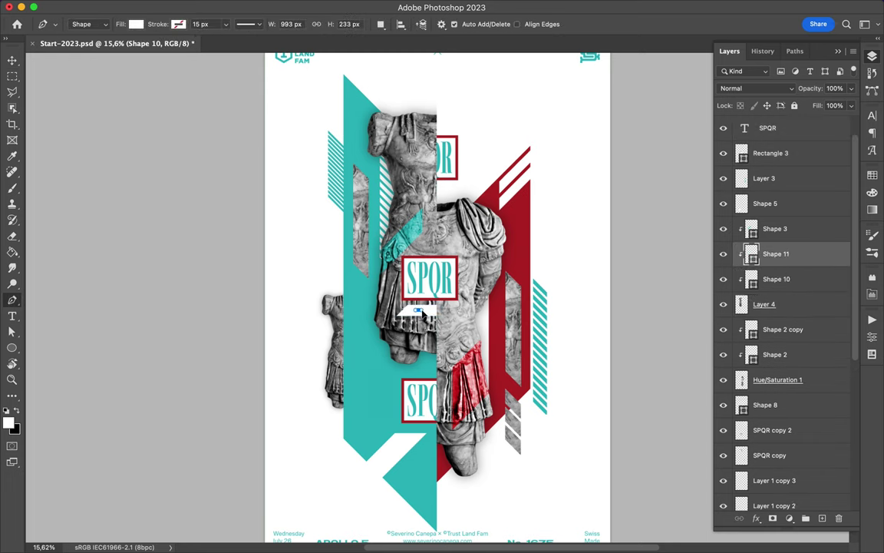
key(v)
drag(436, 320, 433, 255)
key(ctrl+t)
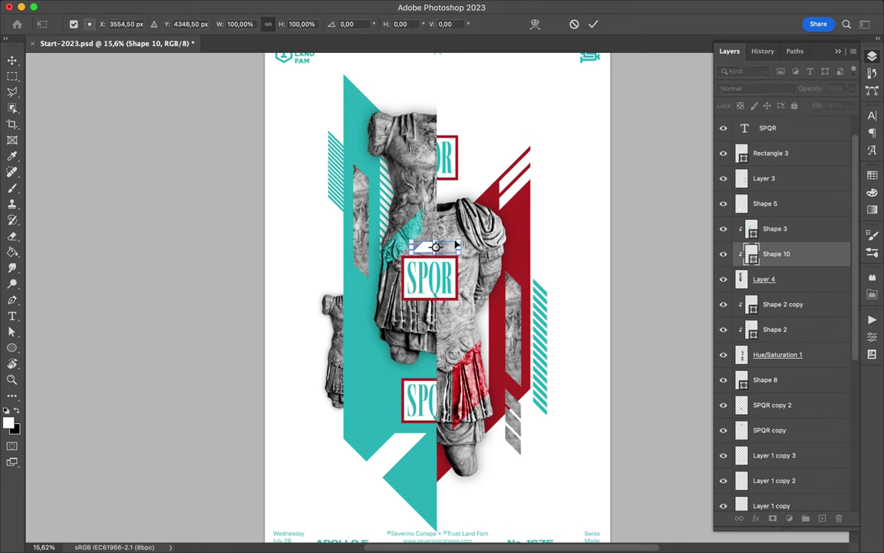
key(a)
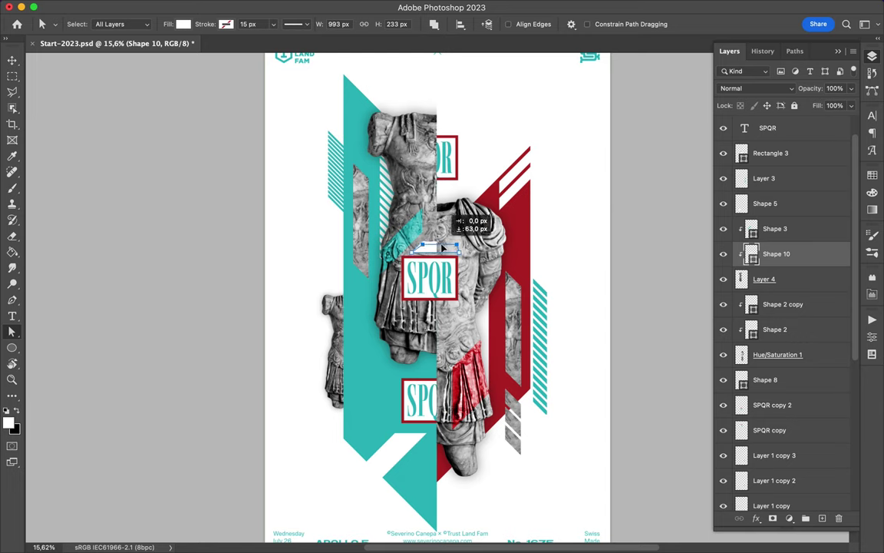
key(v)
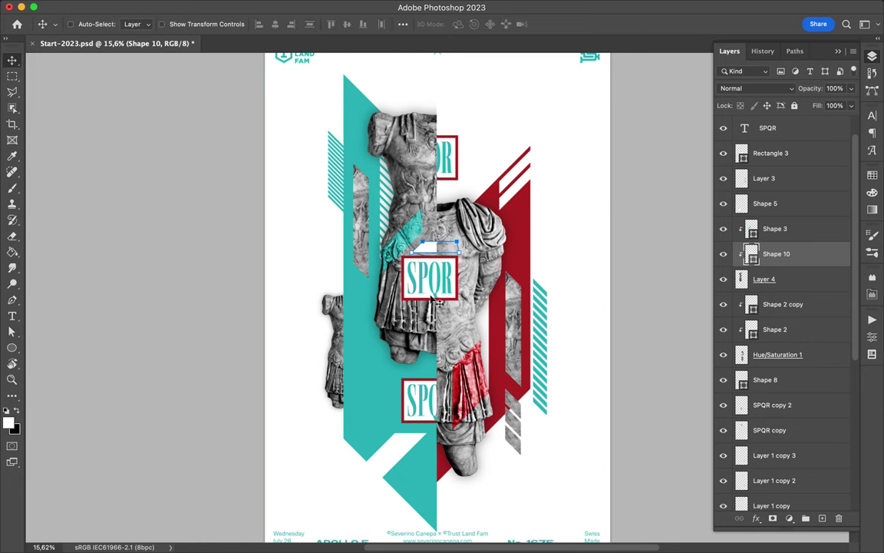
key(ctrl+0)
Draw a tall four-sided shape with the Pen, fill it red, and move Shape 11 above Background.
key(p)
click(427, 186)
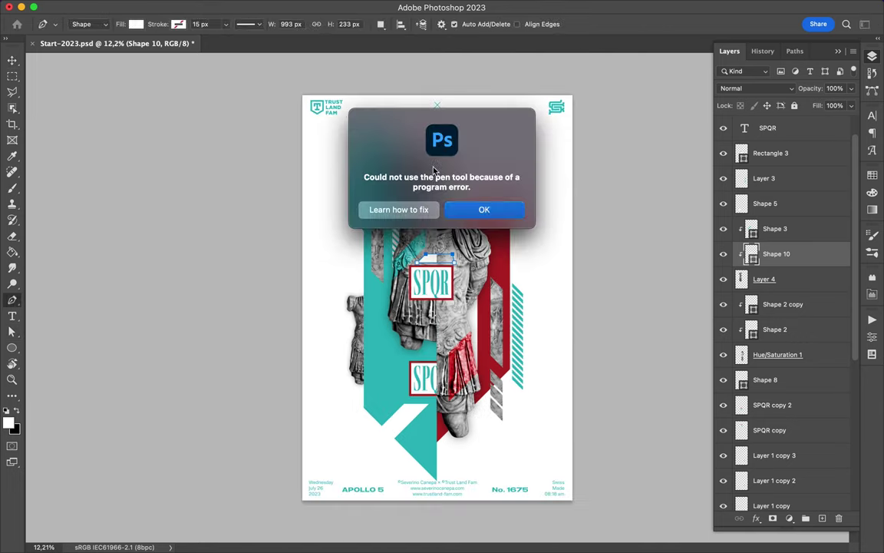
key(Return)
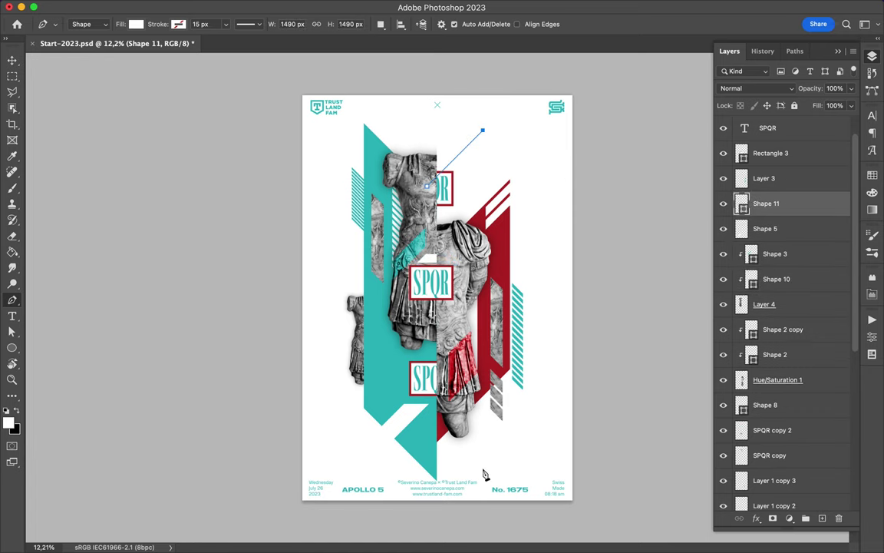
click(484, 473)
click(396, 384)
click(427, 186)
key(v)
click(872, 192)
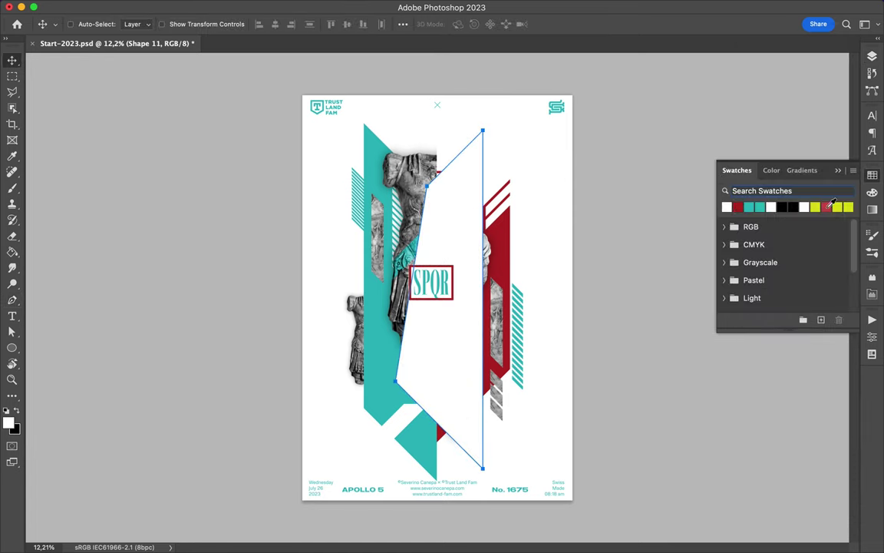
click(729, 184)
mouse_move(774, 210)
mouse_down()
mouse_move(675, 427)
mouse_move(768, 485)
mouse_up()
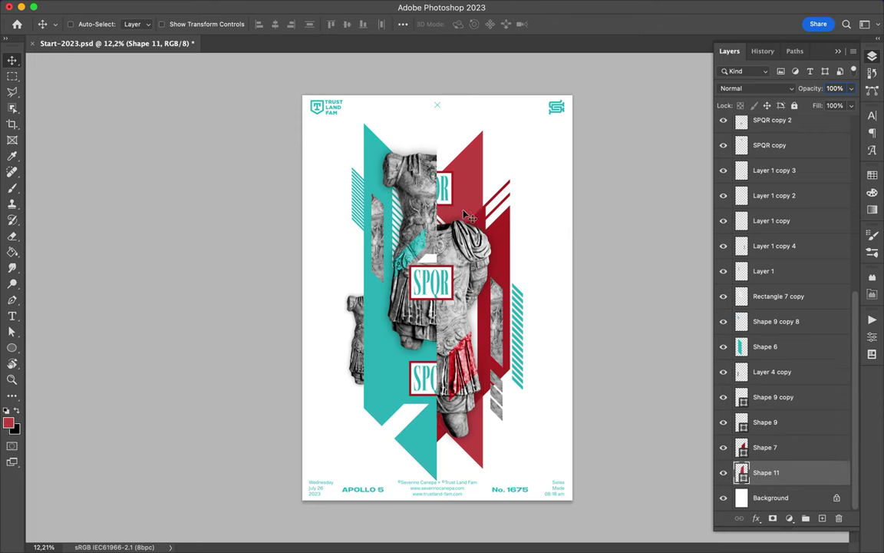
Raise the red shape's top corner and lower its fill to 55%.
key(a)
drag(484, 127, 483, 119)
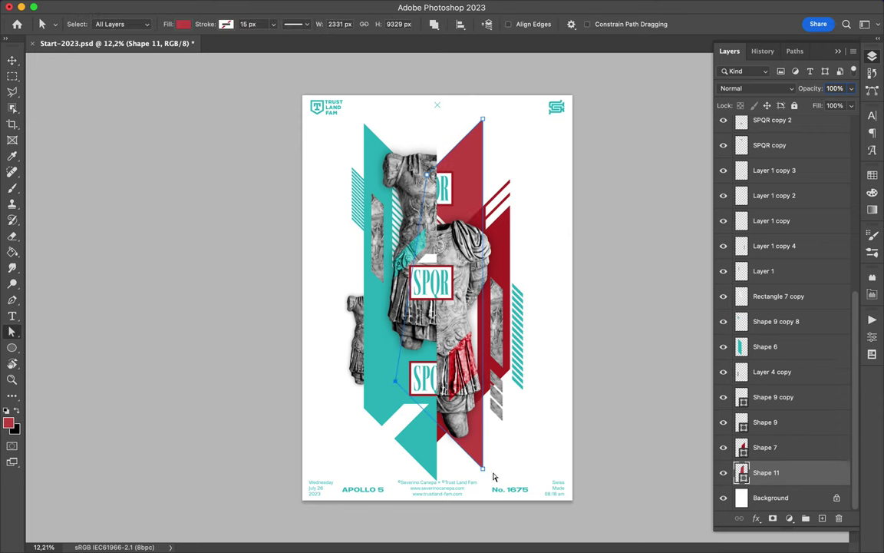
key(v)
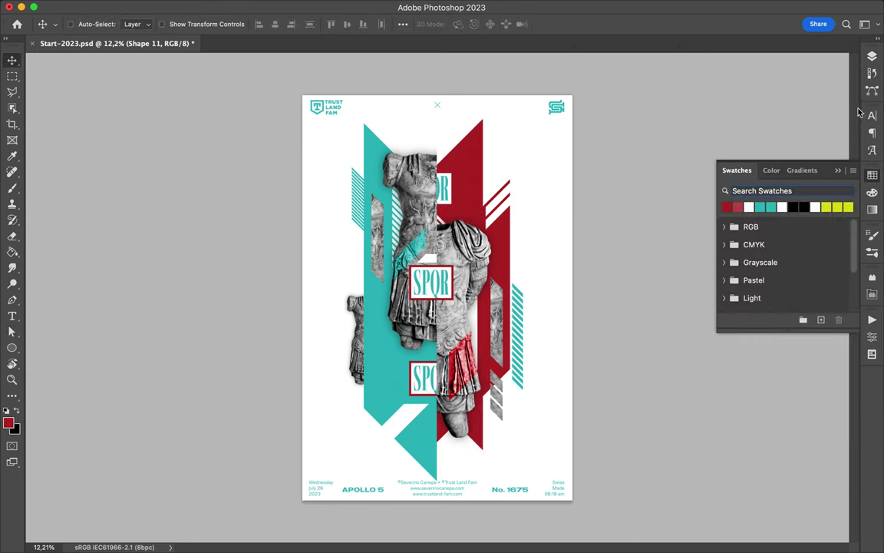
click(851, 105)
drag(852, 121, 826, 120)
Sample a pink colour, set it as the shape's fill, and select Shape 6.
key(i)
click(459, 146)
key(a)
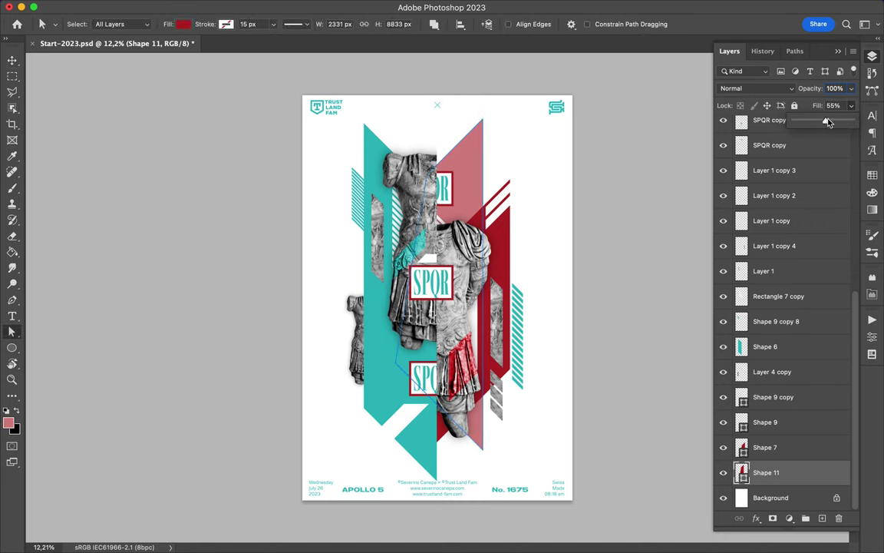
click(175, 24)
click(103, 92)
key(v)
click(377, 173)
Draw a triangle on the left side and fill it teal.
key(p)
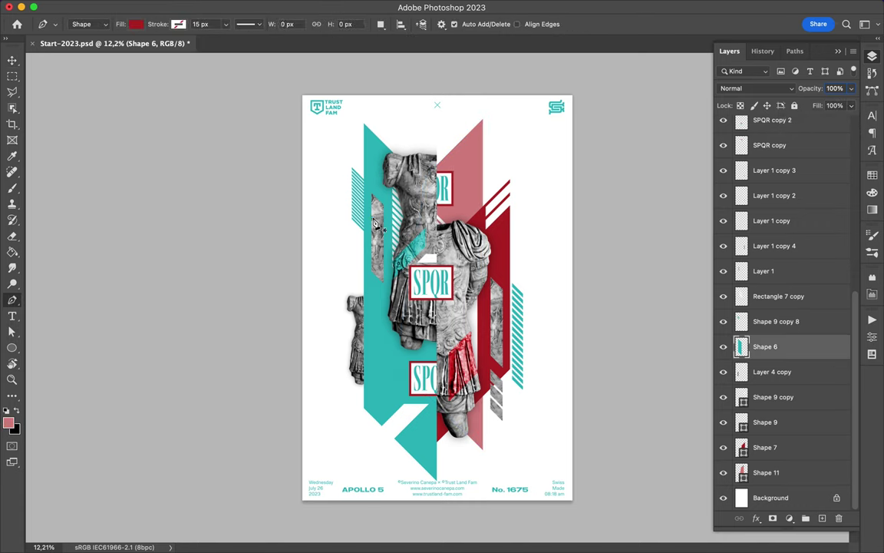
click(338, 182)
click(338, 338)
click(369, 371)
key(a)
click(872, 175)
click(772, 205)
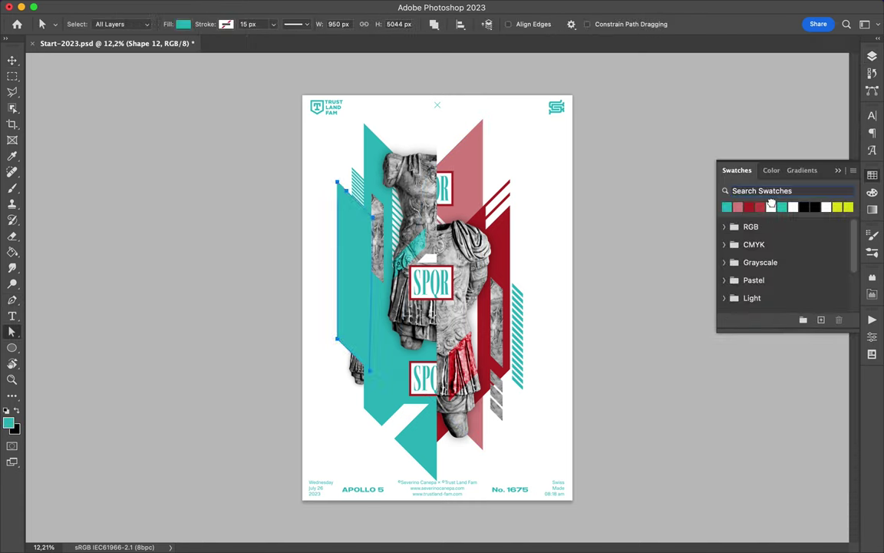
Lower the teal triangle's fill to 47% and move Shape 12 between Shape 7 and Shape 11.
click(872, 56)
click(850, 105)
drag(825, 122, 815, 122)
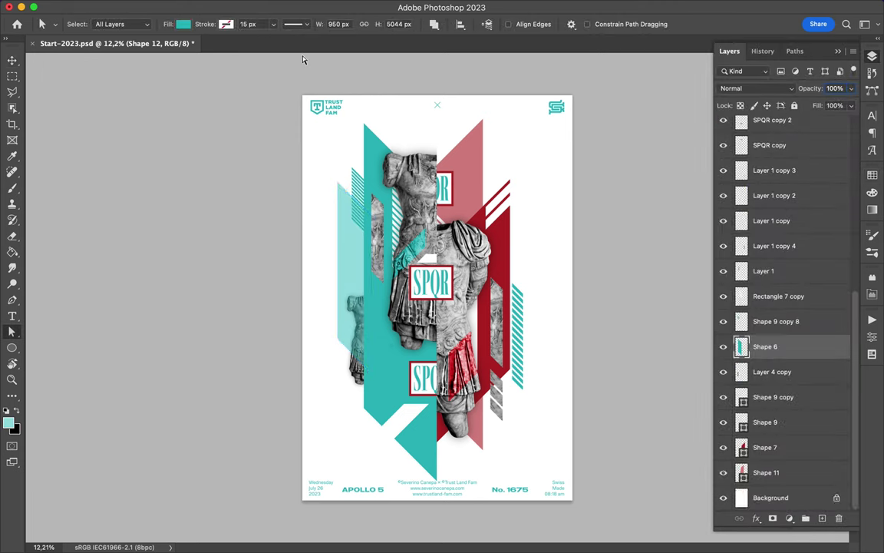
click(181, 25)
key(v)
drag(768, 347, 798, 464)
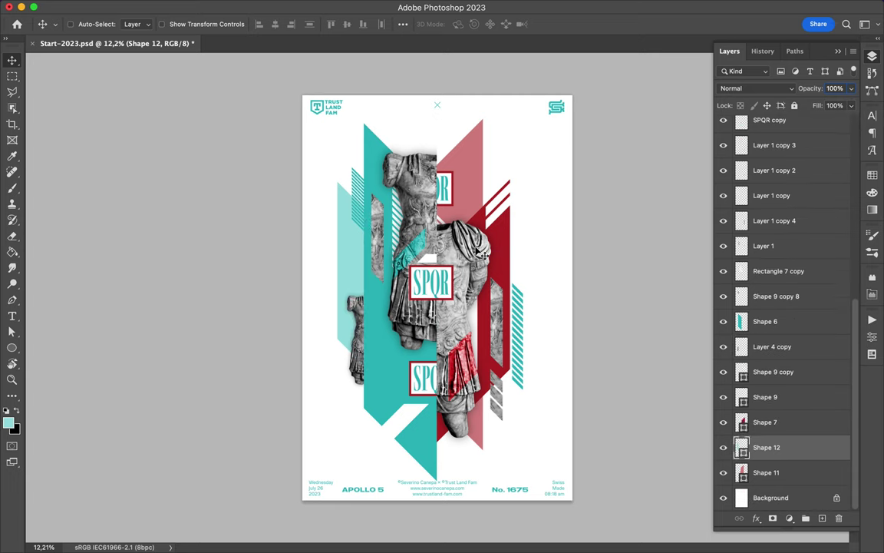
Start a new pen shape and pull the pink shape's corner inward to narrow it.
key(p)
click(478, 244)
click(521, 202)
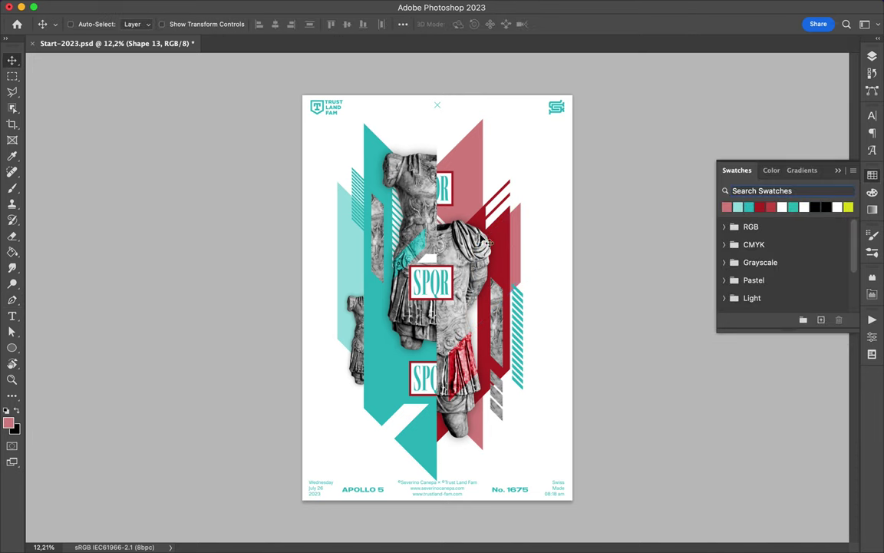
key(a)
drag(522, 237, 514, 242)
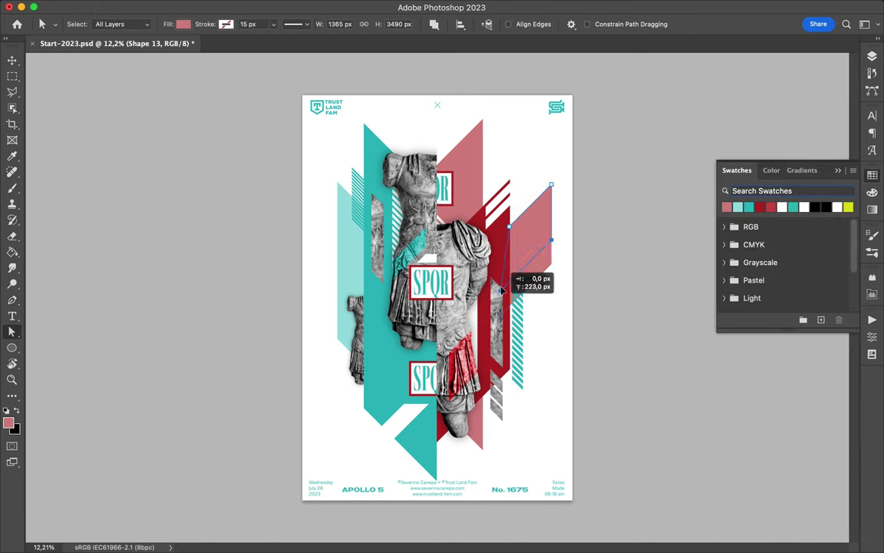
key(v)
super+click(419, 361)
Draw a thin teal sliver at the top of the teal band and move its layer above Shape 5.
key(p)
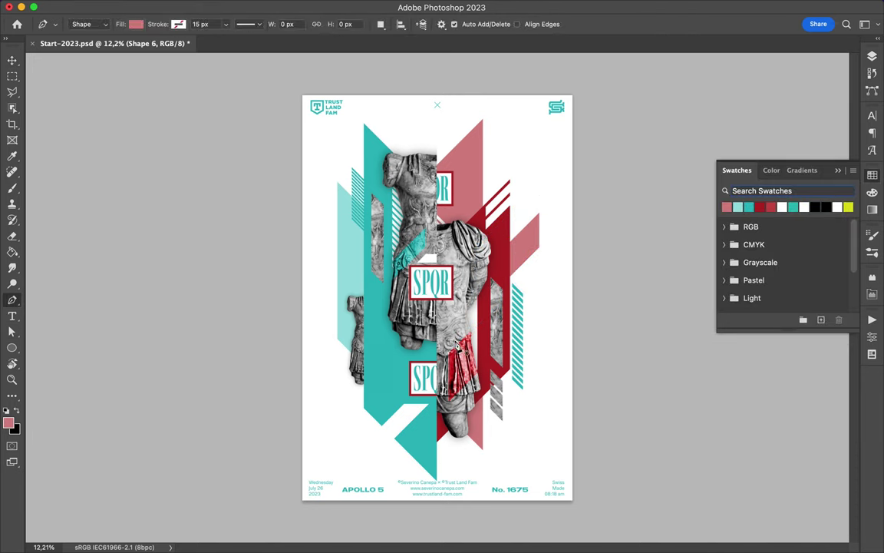
key(v)
key(super+0)
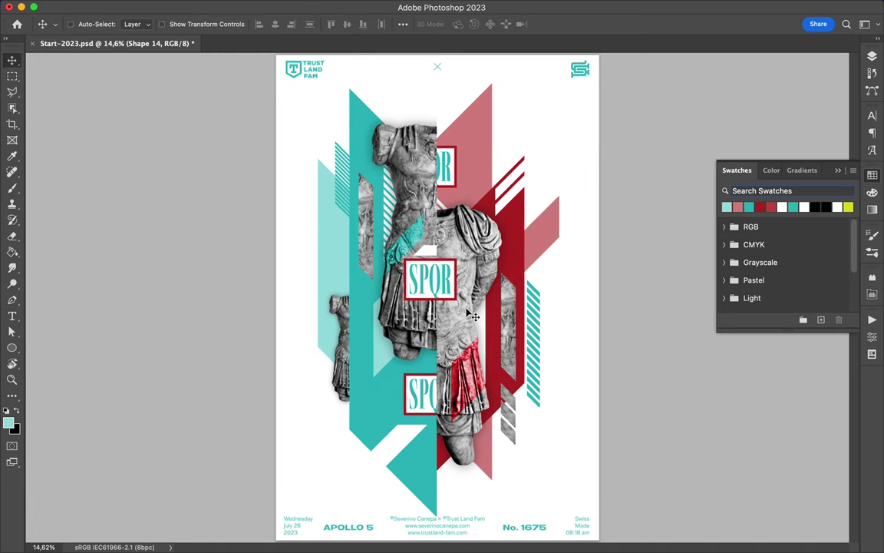
super+click(449, 138)
super+click(405, 148)
key(p)
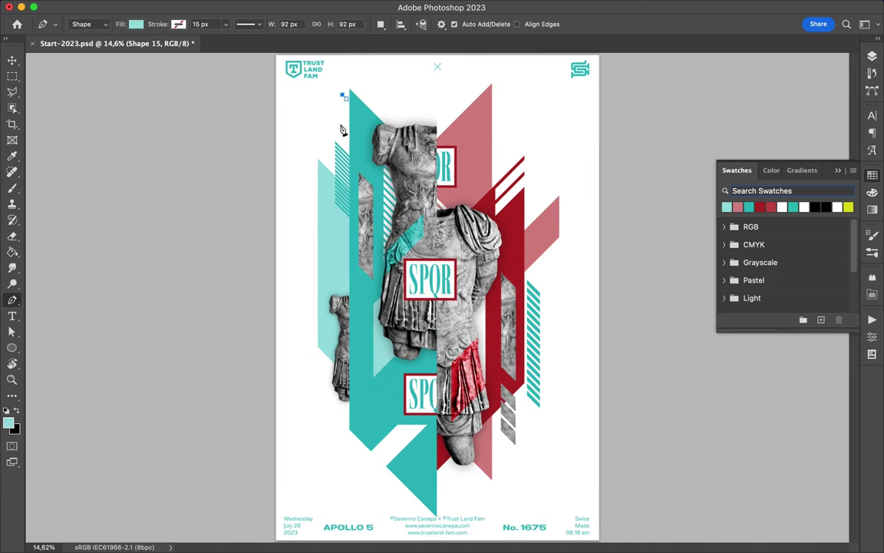
click(873, 56)
drag(766, 283, 774, 234)
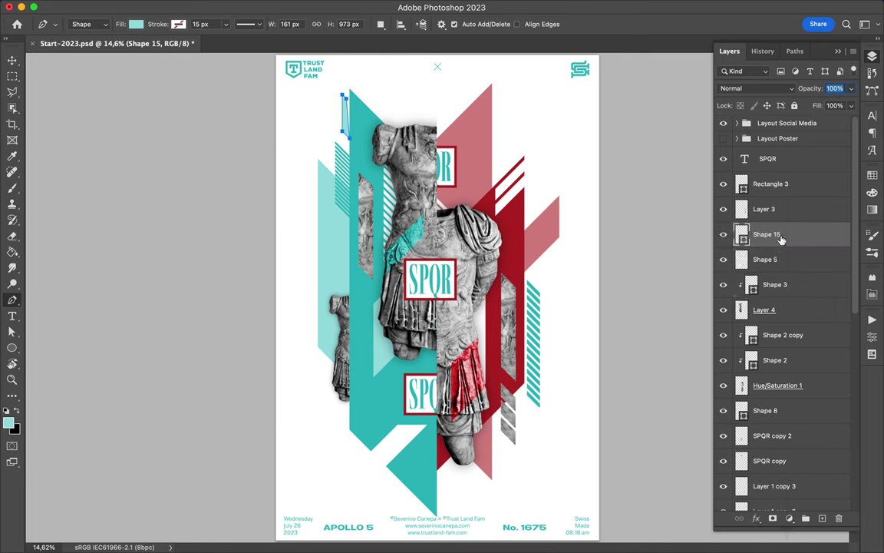
Select the Polygonal Lasso, then Alt-drag a copy of the teal sliver lower right.
click(13, 59)
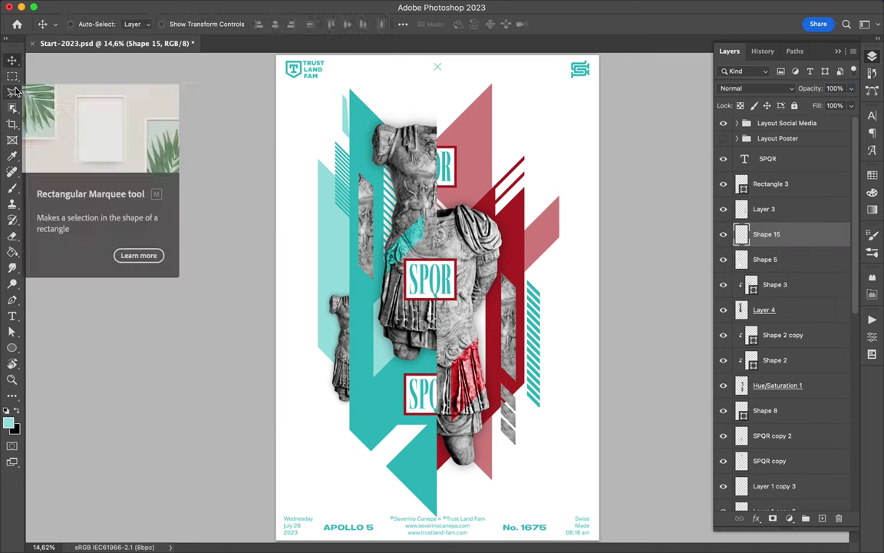
click(11, 92)
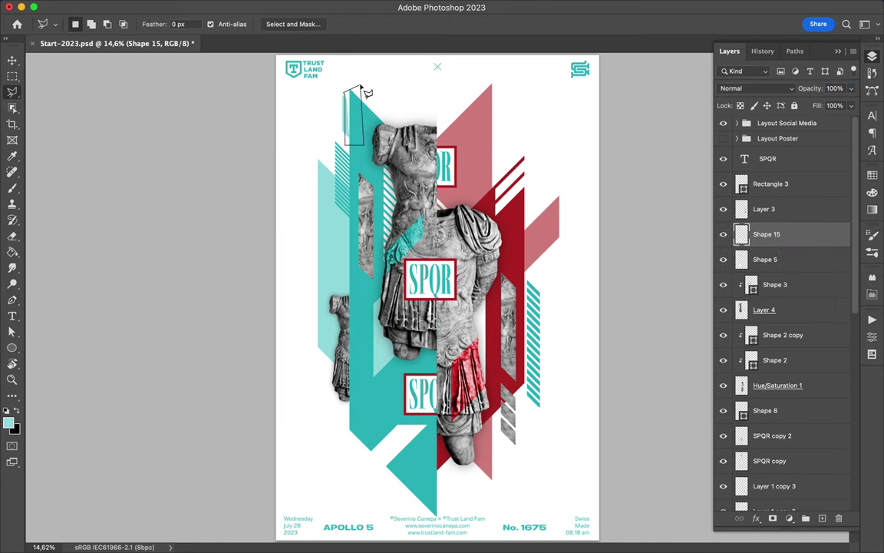
key(v)
mouse_move(344, 115)
mouse_down()
mouse_move(497, 163)
mouse_move(501, 445)
mouse_up()
click(873, 175)
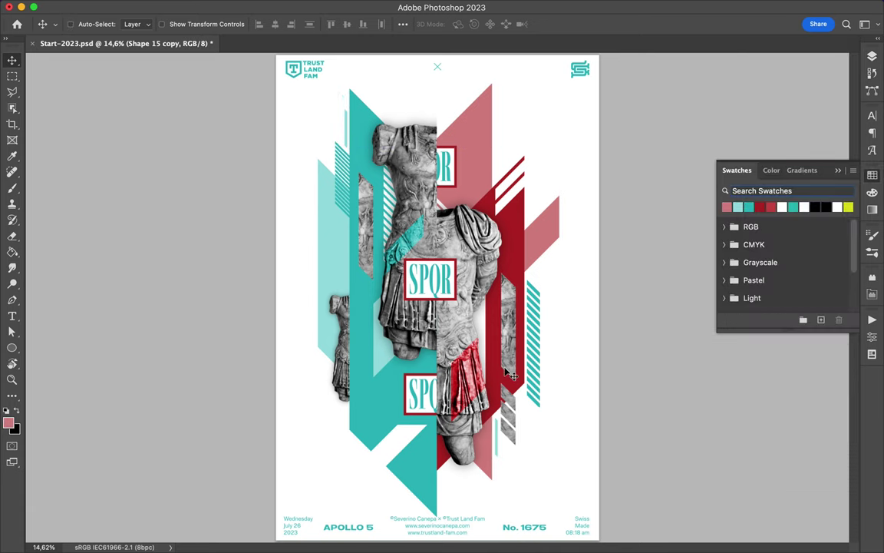
Draw a small rectangle over the lower right stripes, clip it, and merge it with the sliver copy.
key(u)
drag(463, 383, 499, 404)
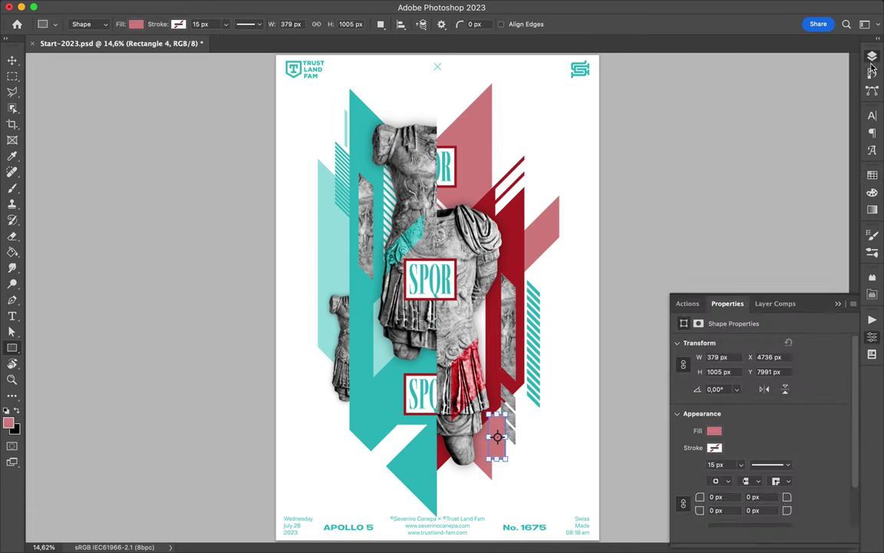
key(ctrl+alt+g)
key(F7)
key(v)
key(ctrl+e)
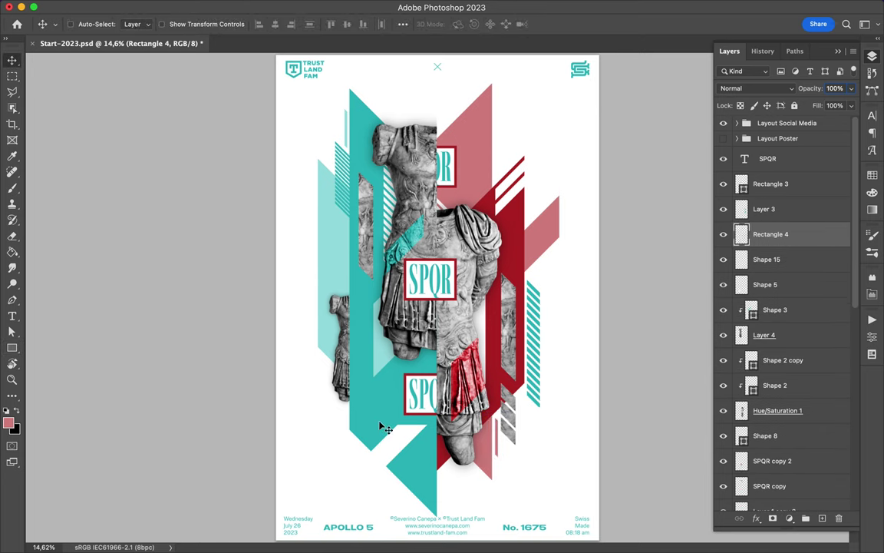
Draw a horizontal bar at the lower left and make it white.
key(p)
click(323, 383)
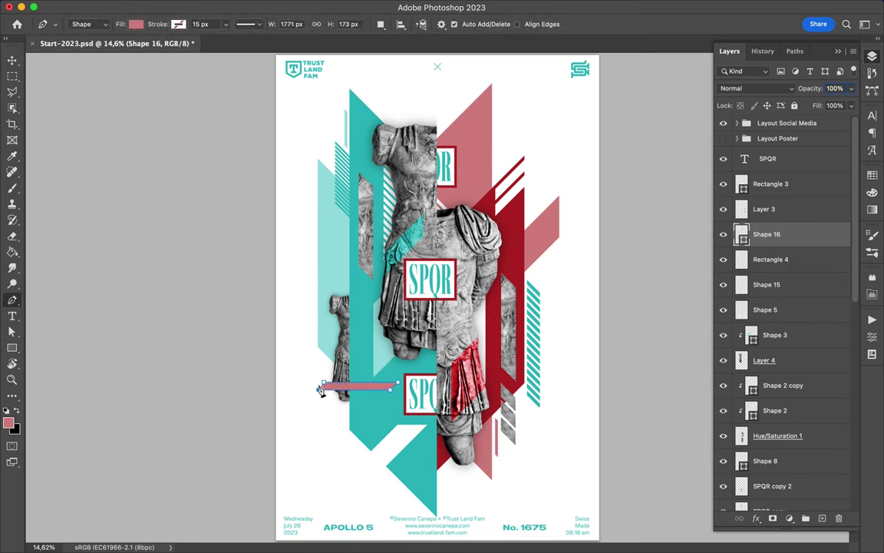
key(F7)
key(v)
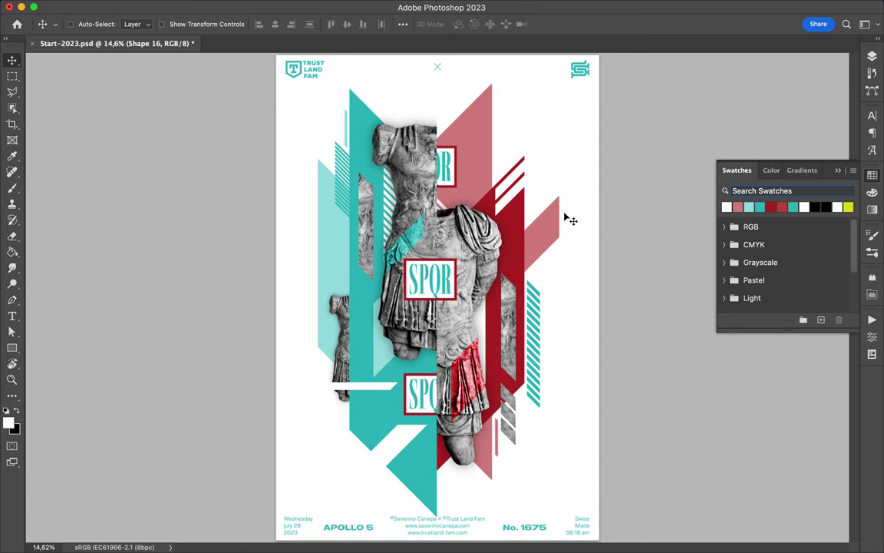
key(shift+u)
Set the SPQR frame rectangle's stroke width to 75 px.
key(v)
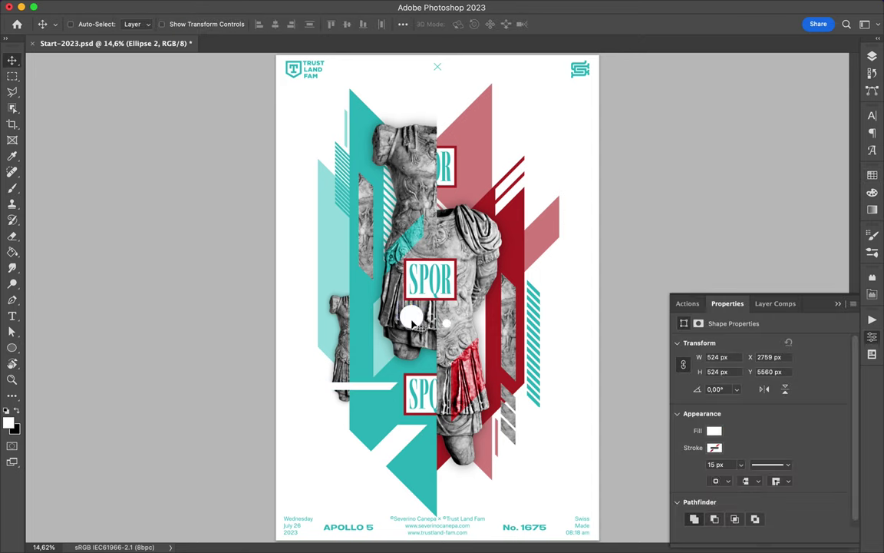
key(a)
click(455, 298)
text(75)
key(Return)
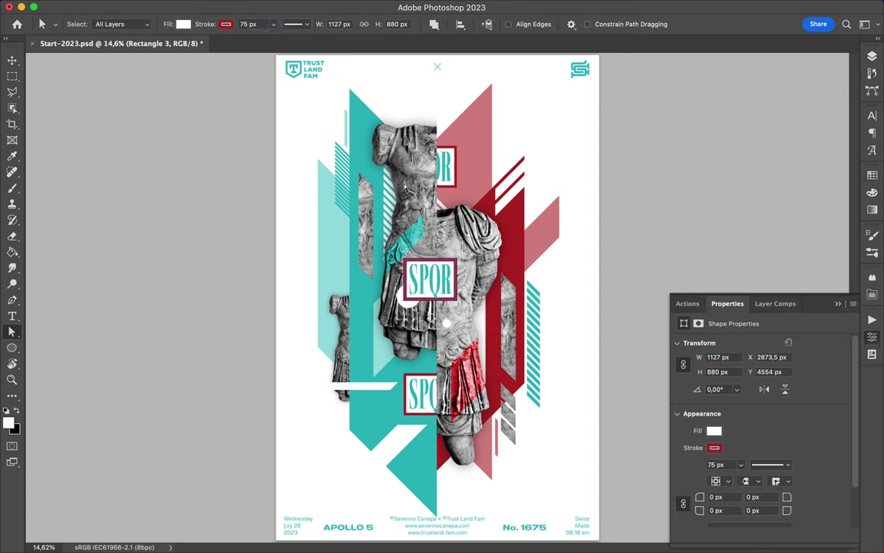
Free Transform the SPQR frame to enlarge it slightly.
key(v)
key(ctrl+t)
alt+scroll(473, 305, up, 3)
drag(474, 305, 480, 309)
key(Return)
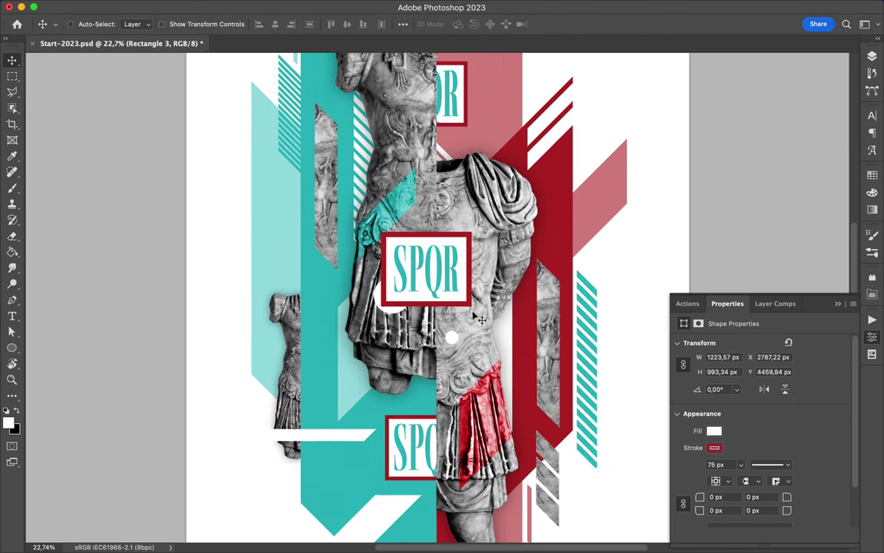
Move the white circle lower and Alt-drag copies to the top, lower left and lower right.
drag(388, 298, 384, 308)
mouse_move(456, 346)
mouse_down()
mouse_move(559, 154)
mouse_move(328, 74)
mouse_up()
key(Return)
drag(403, 302, 346, 489)
alt+scroll(345, 490, down, 2)
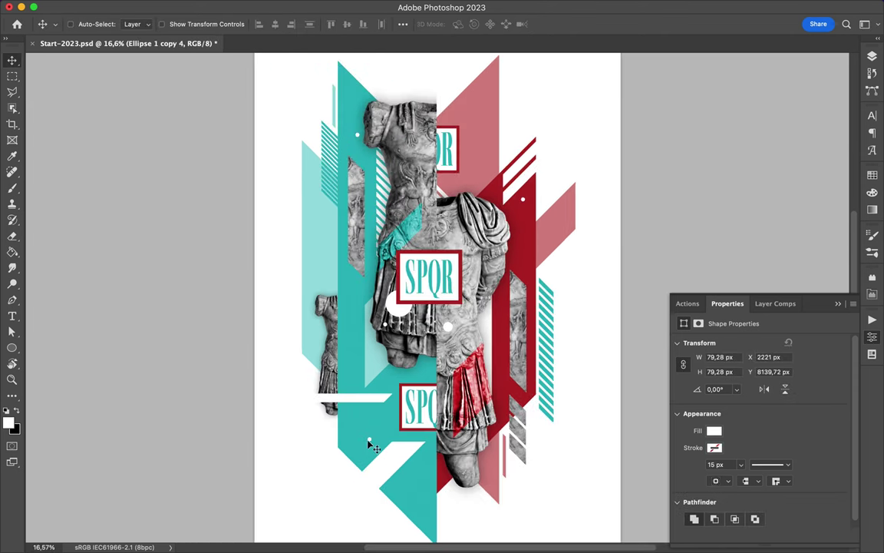
mouse_move(407, 393)
mouse_down()
mouse_move(466, 438)
mouse_move(368, 422)
mouse_move(499, 130)
mouse_move(486, 157)
mouse_move(538, 230)
mouse_move(524, 219)
mouse_move(502, 389)
mouse_up()
Recolour a circle copy red from Swatches and shrink it to about 78%, then resize the next copy.
click(872, 175)
key(ctrl+t)
key(Return)
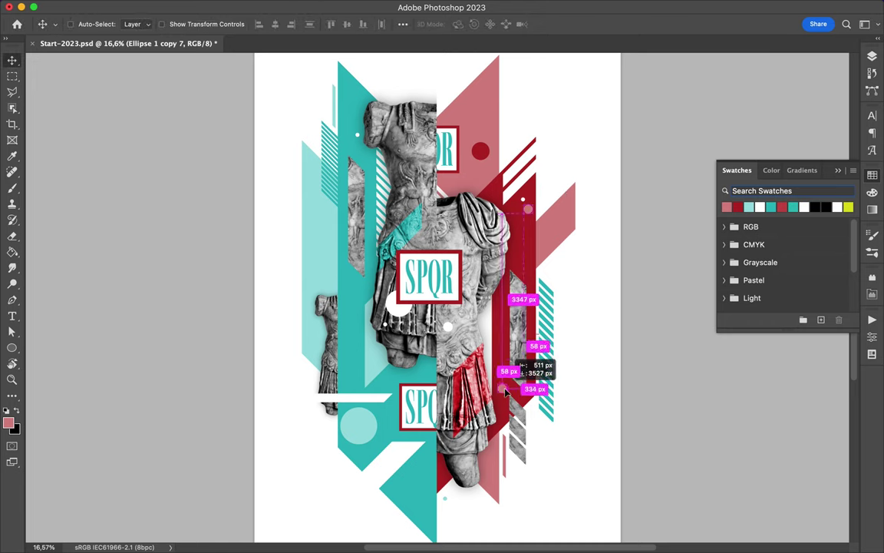
key(ctrl+t)
key(Return)
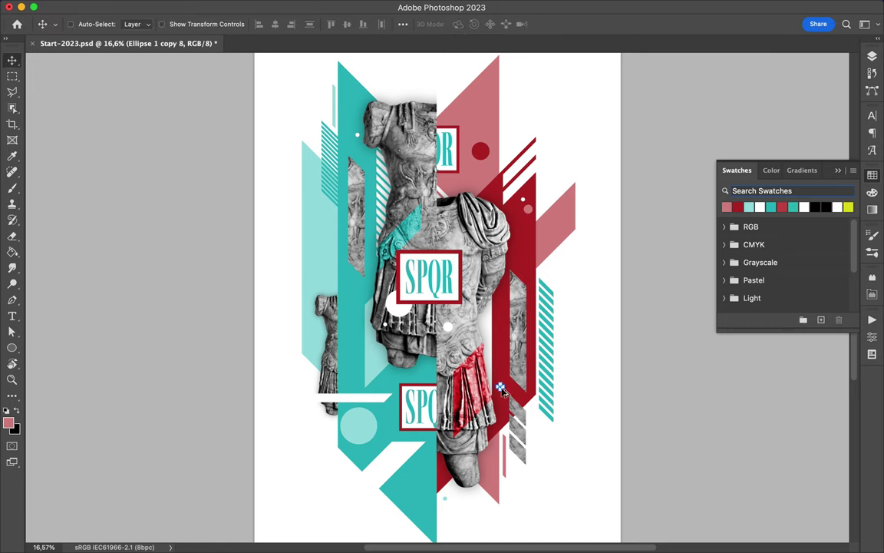
Duplicate a circle to the statue's left, recolour it teal and scale it smaller.
mouse_move(500, 389)
mouse_down()
mouse_move(329, 287)
mouse_move(357, 268)
mouse_move(383, 290)
mouse_up()
click(770, 208)
key(ctrl+t)
key(Return)
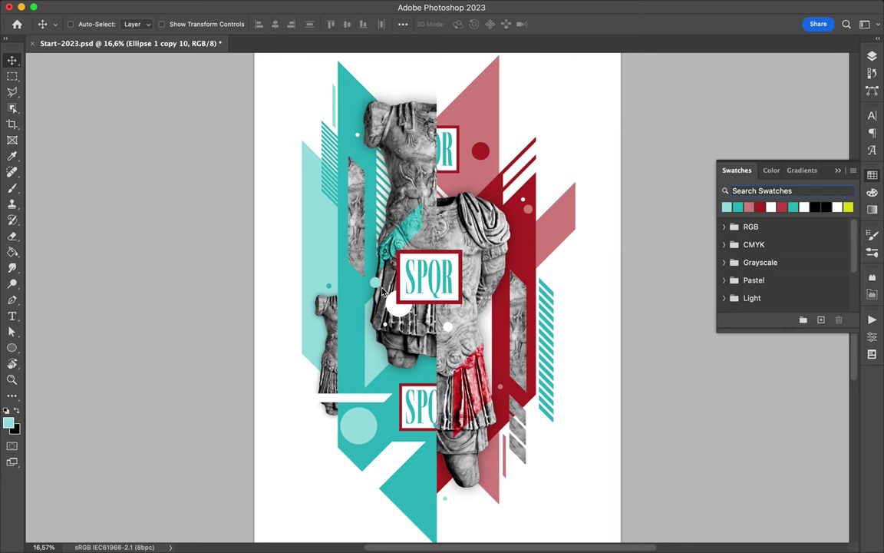
Draw a thin upright bar, duplicate it, rotate the copy 90° and centre both bars.
key(u)
drag(511, 98, 515, 115)
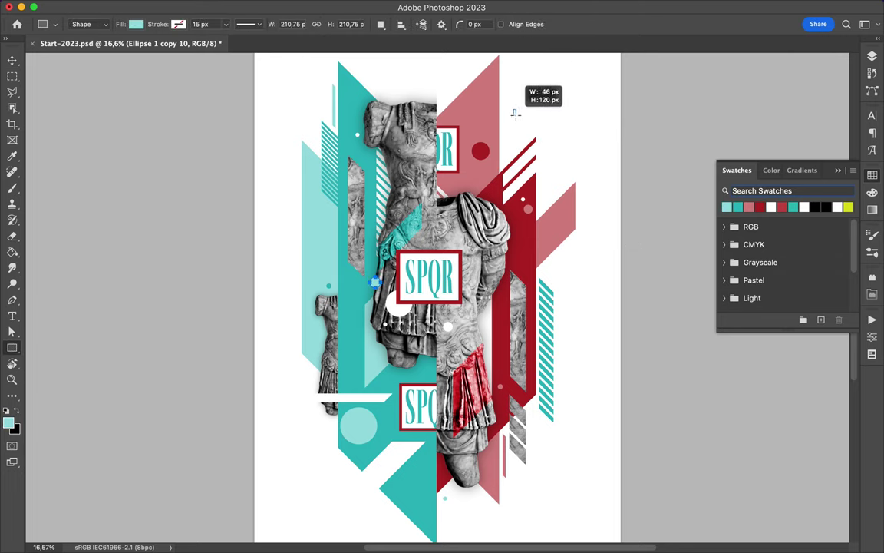
key(v)
scroll(526, 77, up, 5)
mouse_move(390, 145)
alt+mouse_down()
mouse_move(407, 145)
mouse_move(363, 159)
mouse_move(404, 145)
alt+mouse_up()
key(ctrl+t)
key(Return)
shift+click(405, 146)
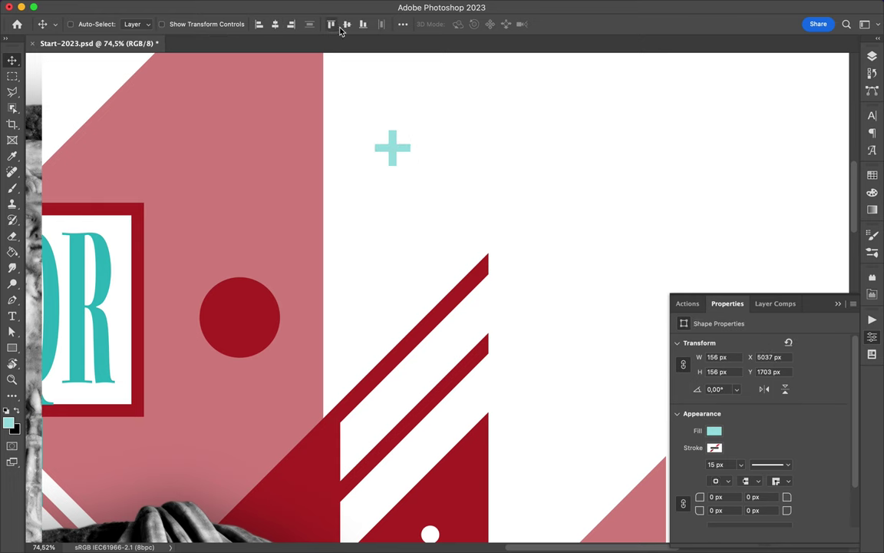
Merge the bars into a plus, move it left of the statue, and fill it light teal.
key(ctrl+0)
click(872, 56)
key(ctrl+e)
mouse_move(503, 138)
mouse_down()
mouse_move(316, 265)
mouse_move(316, 300)
mouse_move(358, 287)
mouse_move(423, 407)
mouse_move(378, 412)
mouse_up()
key(a)
click(183, 24)
click(154, 90)
Alt-drag several plus copies around the statue and above the lower SPQR label.
key(v)
scroll(321, 302, up, 3)
key(ctrl+t)
key(Return)
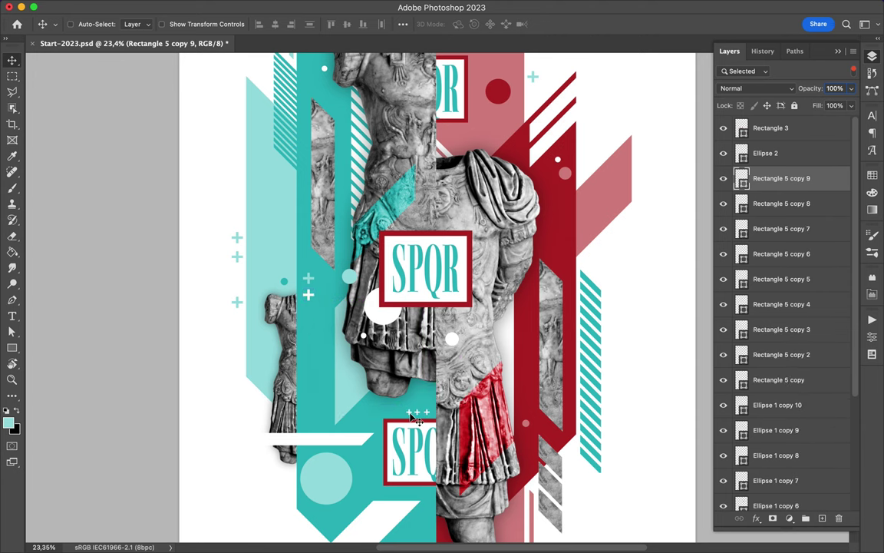
scroll(379, 417, down, 3)
alt+drag(352, 295, 494, 335)
alt+drag(495, 334, 497, 315)
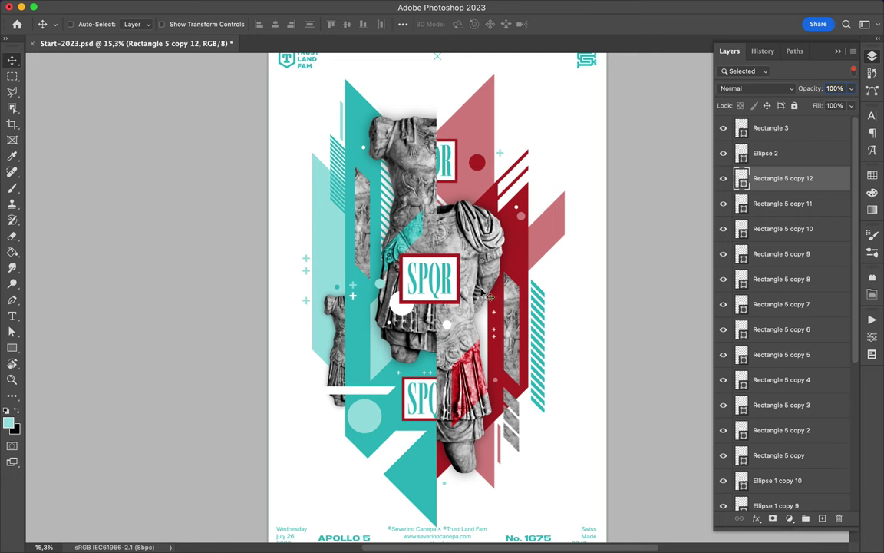
key(alt+comma)
Copy a round statue selection to a new layer, raise it, and move it toward the top left.
key(m)
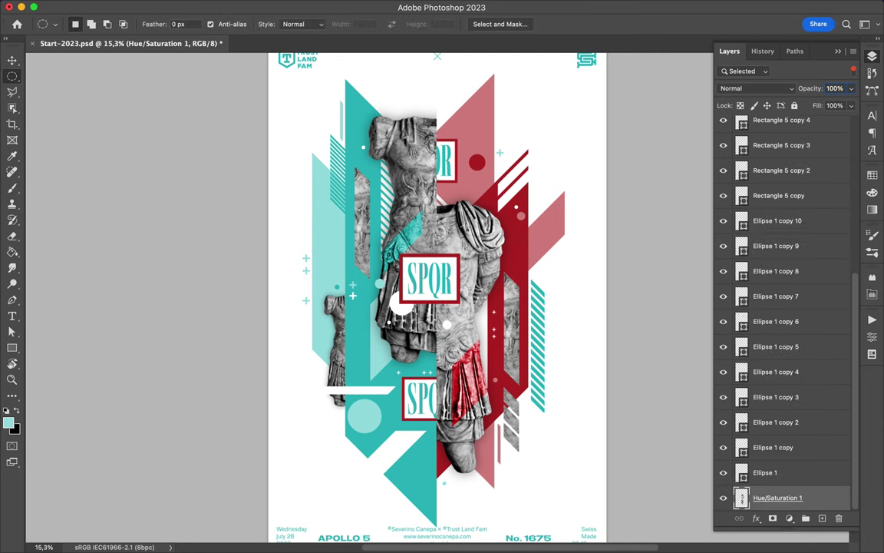
key(ctrl+shift+alt+n)
key(ctrl+bracketright)
key(v)
mouse_move(420, 174)
mouse_down()
mouse_move(496, 124)
mouse_move(367, 101)
mouse_up()
key(alt+comma)
Make a second stone-textured circle layer, move it to the lower area, and raise it.
key(m)
key(ctrl+shift+alt+n)
key(v)
mouse_move(407, 292)
mouse_down()
mouse_move(382, 338)
mouse_move(299, 376)
mouse_move(549, 480)
mouse_up()
key(ctrl+bracketright)
Duplicate the stone circle, shrink the copy, and place more copies nearby.
key(ctrl+j)
key(ctrl+t)
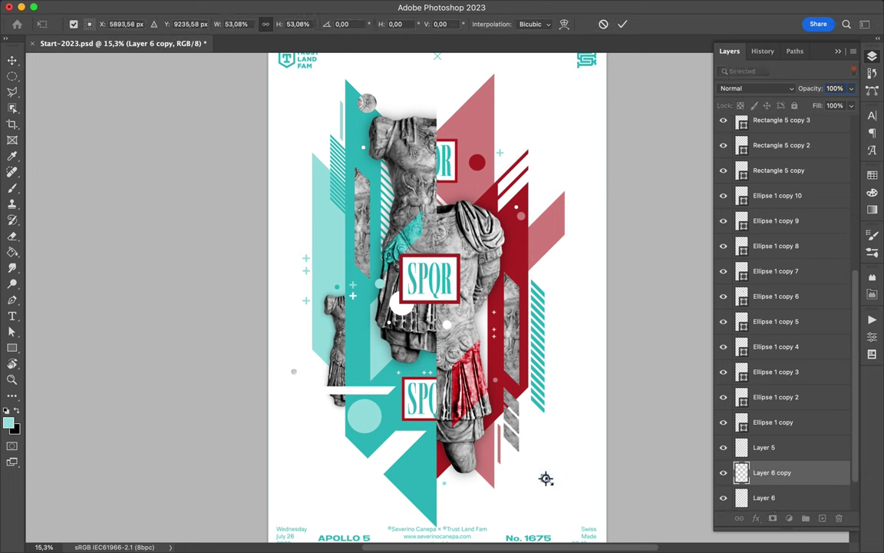
key(Return)
drag(545, 479, 453, 418)
key(ctrl+j)
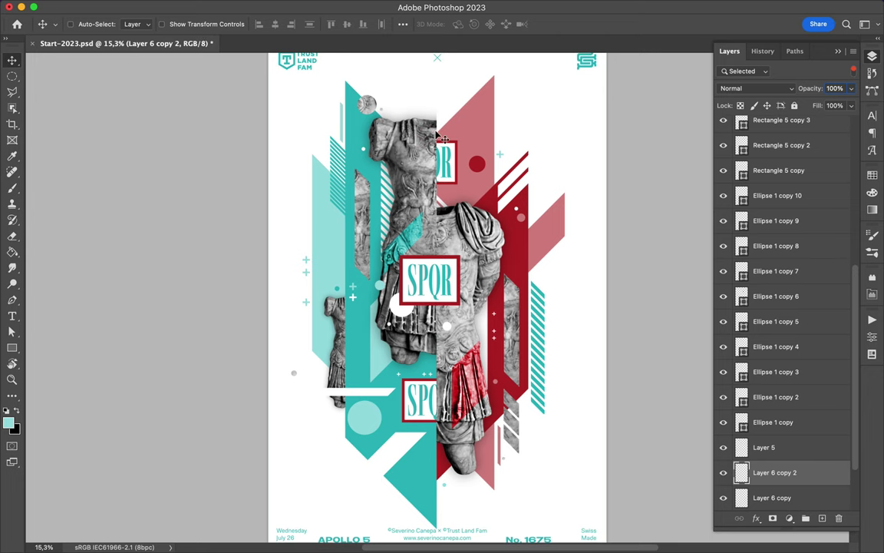
Drag the tall pink panel's (Shape 11) top points upward, then save the poster with Ctrl+S.
click(432, 155)
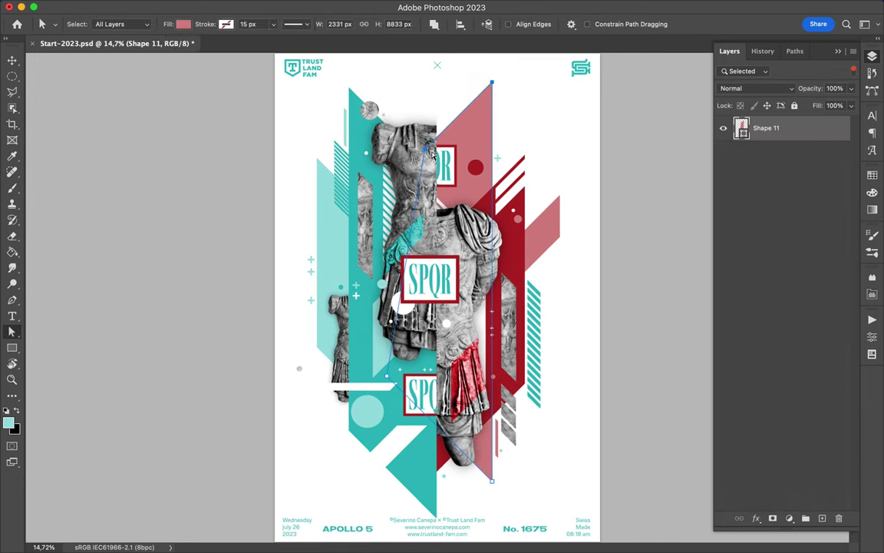
drag(432, 154, 433, 102)
scroll(432, 101, down, 2)
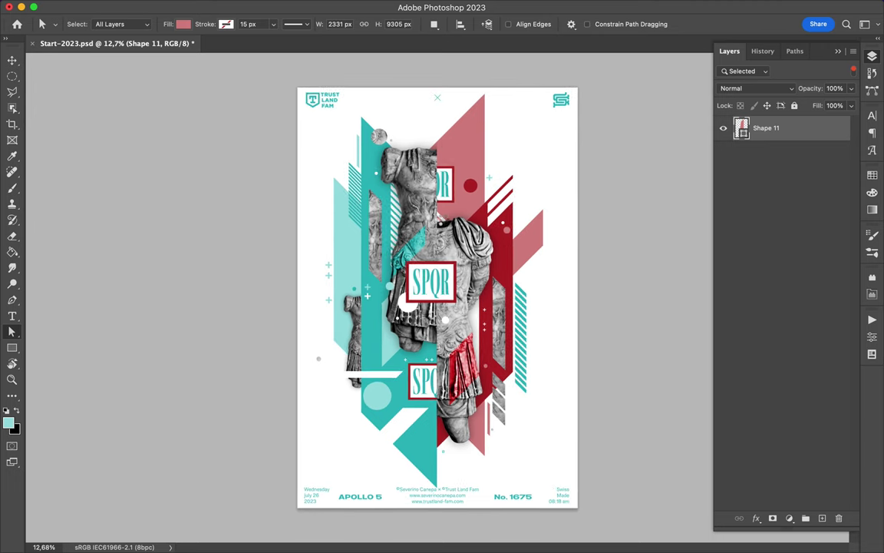
key(ctrl+s)
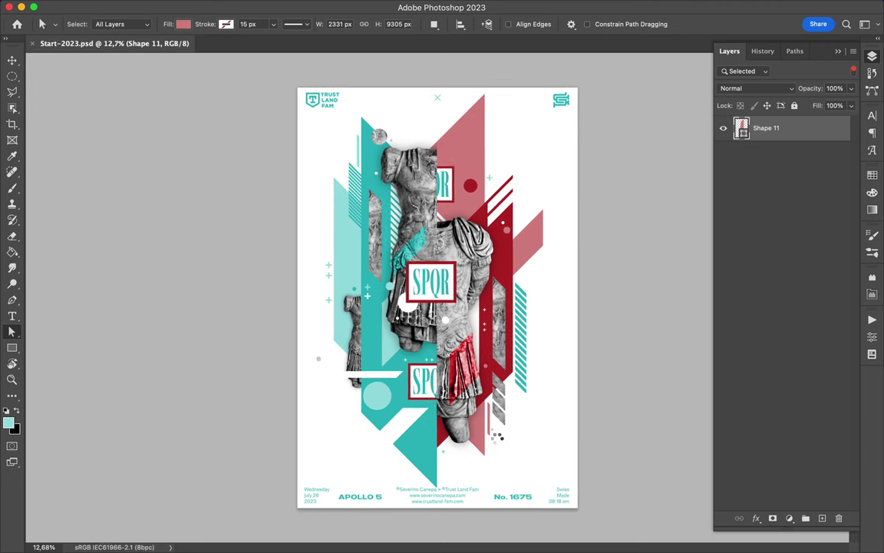